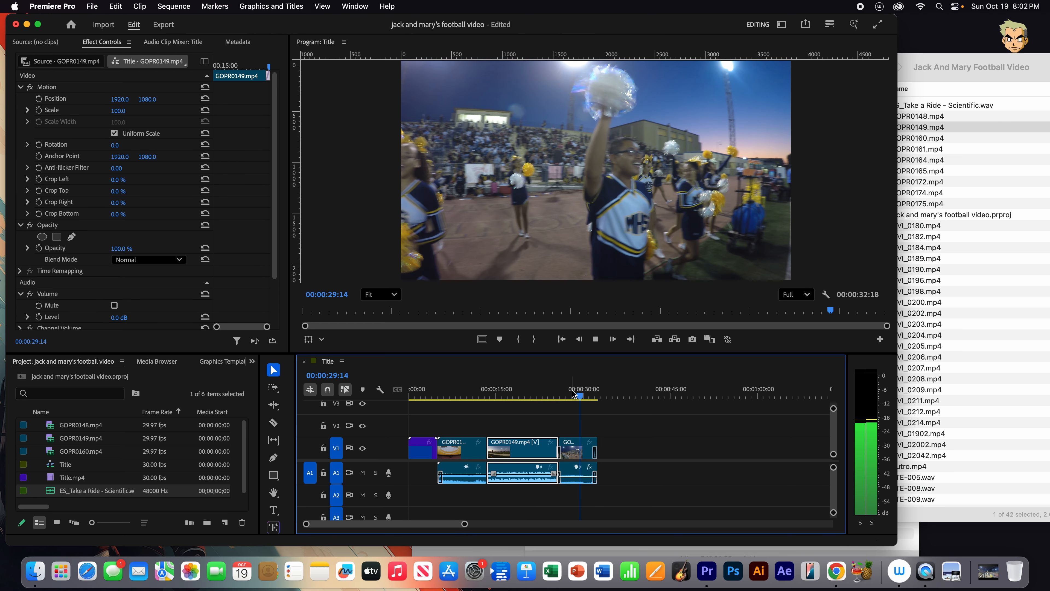
Step: Stop playback, switch to Finder and look over the GOPR and MVI clips in the football video folder
key("space")
left_click(986, 378)
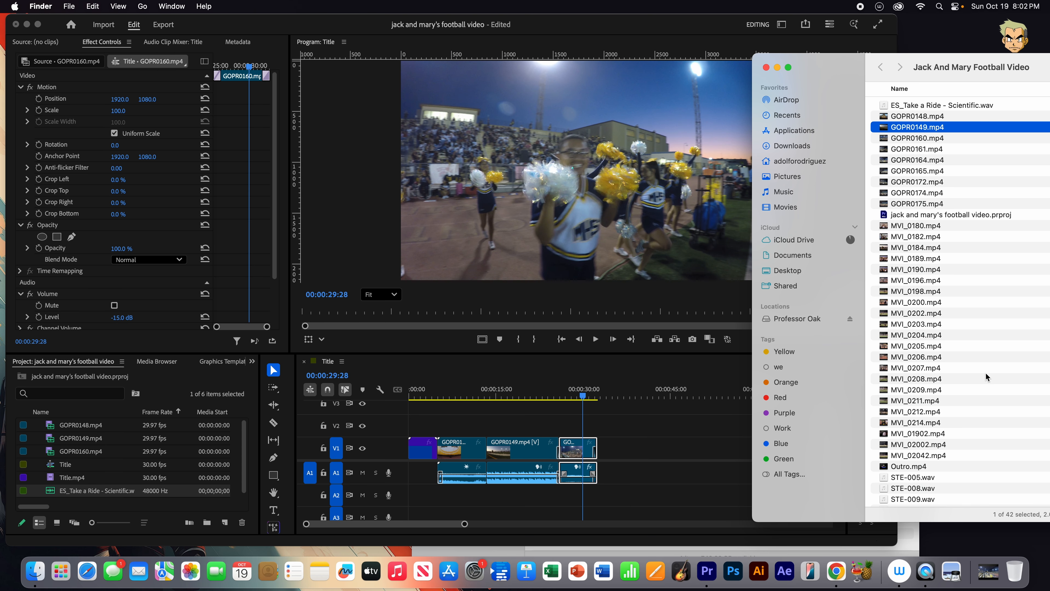
left_click_drag(960, 205, 951, 150)
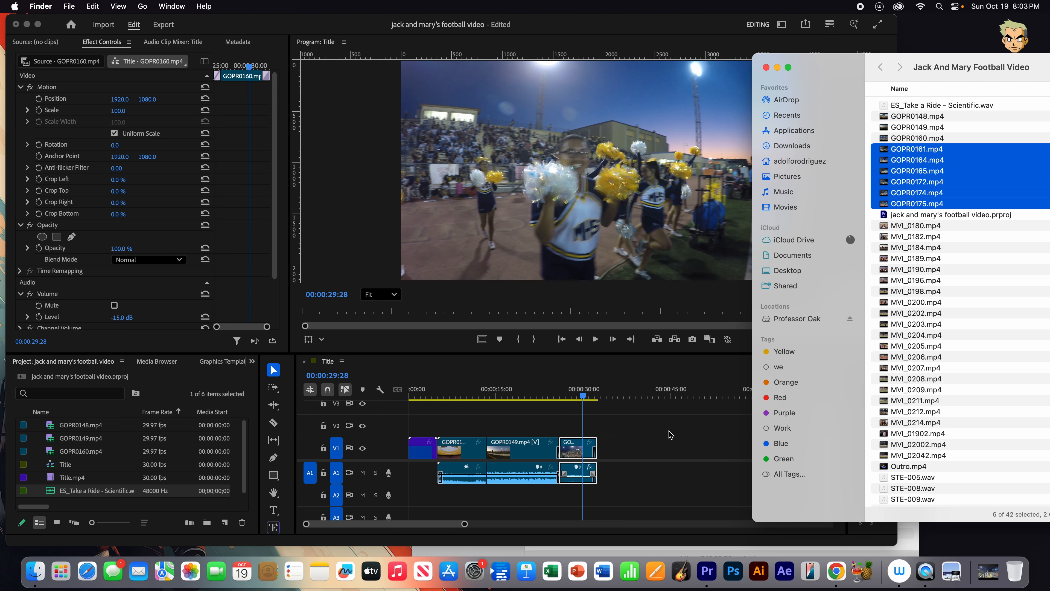
left_click_drag(911, 153, 979, 171)
left_click(1007, 300)
left_click_drag(915, 151, 839, 380)
left_click_drag(866, 346, 946, 139)
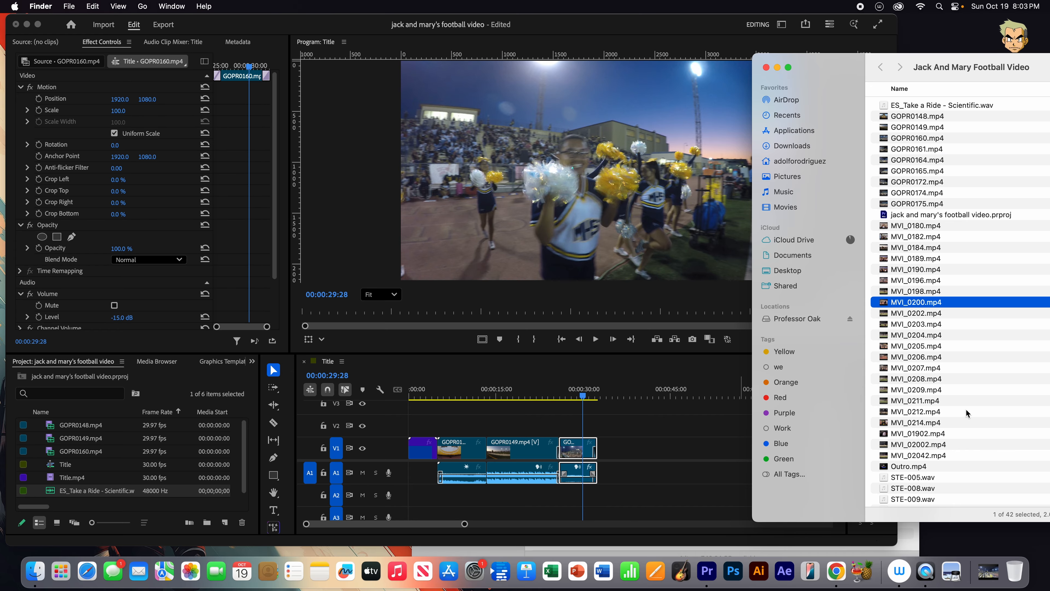
scroll(969, 407, "down", 2)
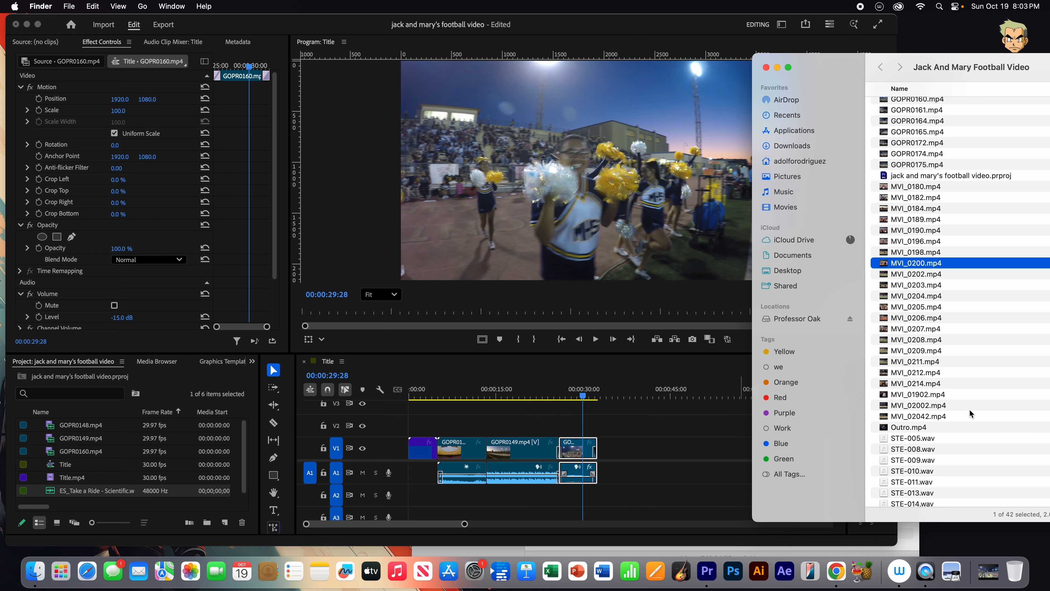
left_click(927, 351)
left_click(912, 385)
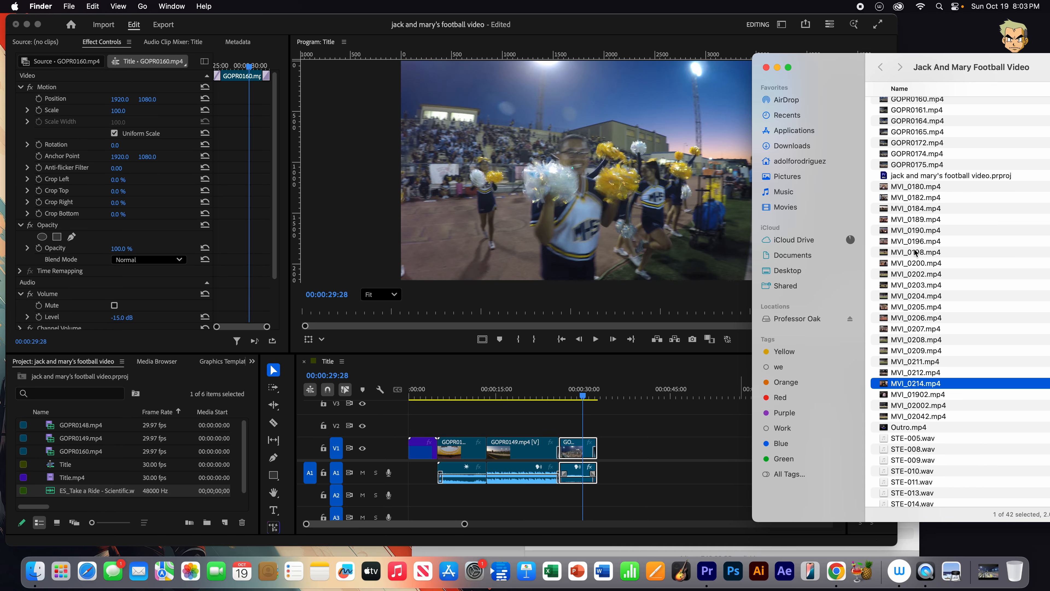
Step: Show the football video folder's files as thumbnail icons and move the Finder window clear of the end of the timeline
left_click_drag(841, 67, 615, 75)
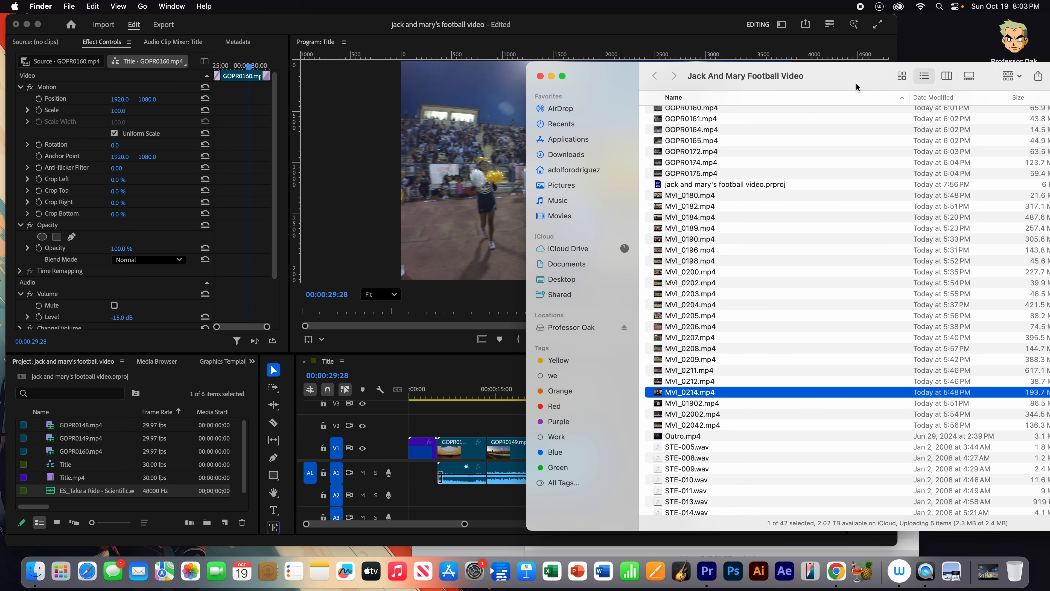
left_click(902, 77)
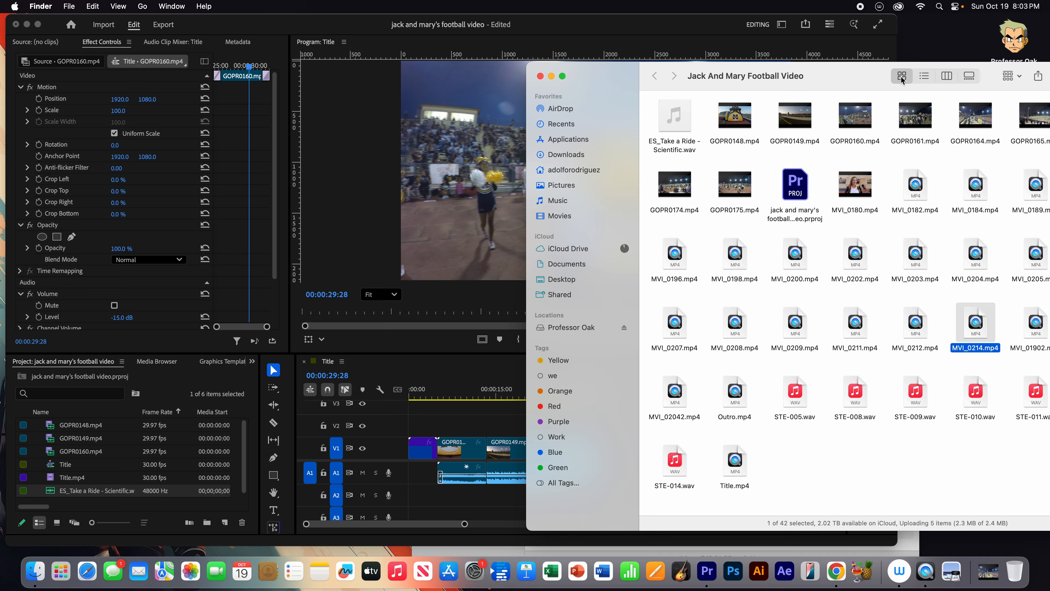
double_click(715, 78)
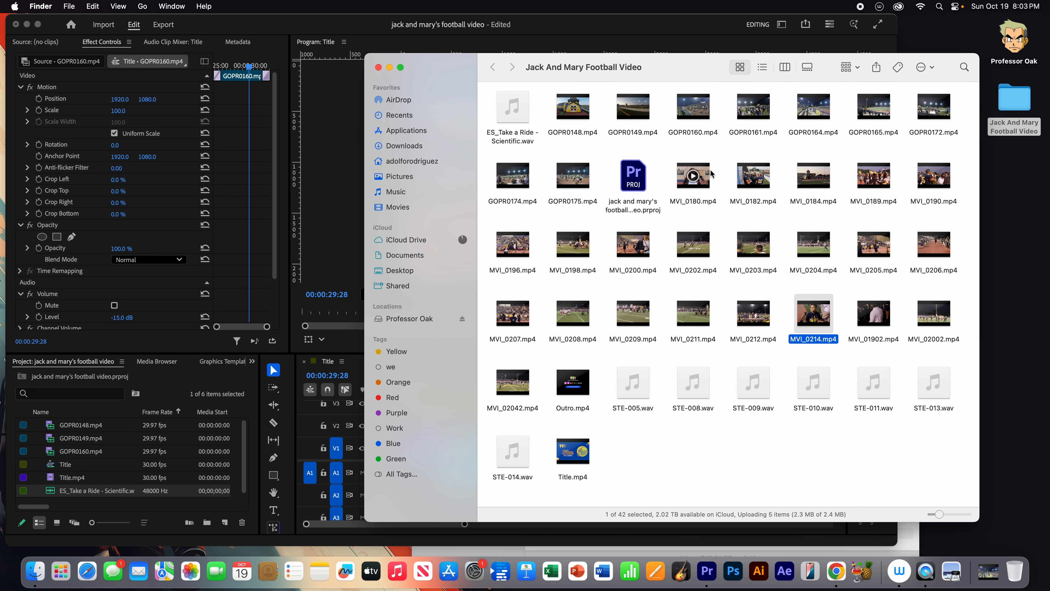
left_click_drag(636, 72, 252, 43)
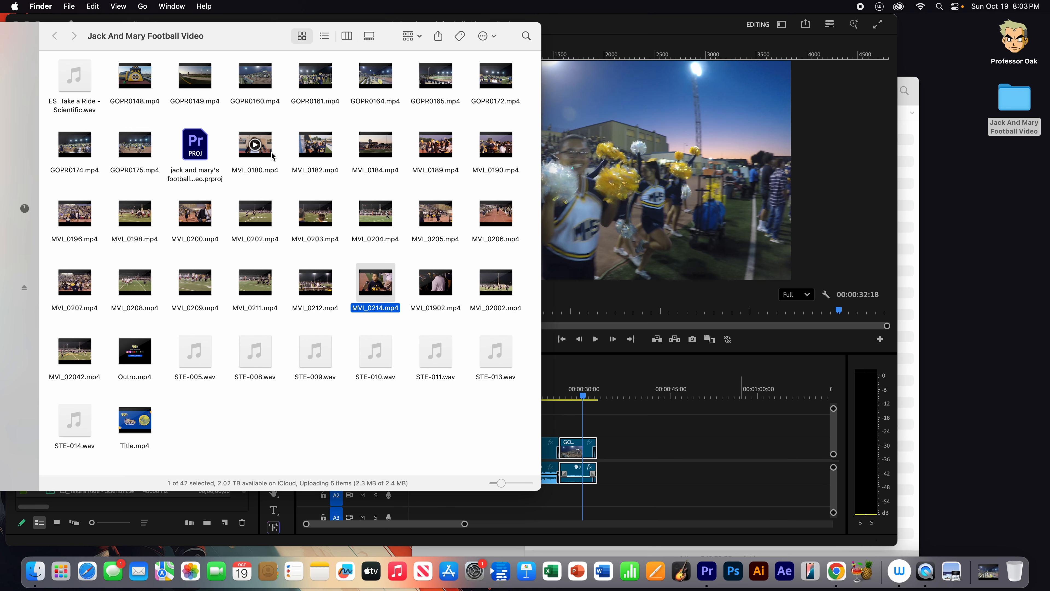
mouse_move(268, 155)
left_mouse_down()
mouse_move(806, 533)
mouse_move(659, 459)
mouse_move(271, 148)
left_mouse_up()
left_click_drag(642, 407, 275, 147)
left_click_drag(243, 37, 163, 54)
left_click_drag(200, 161, 654, 496)
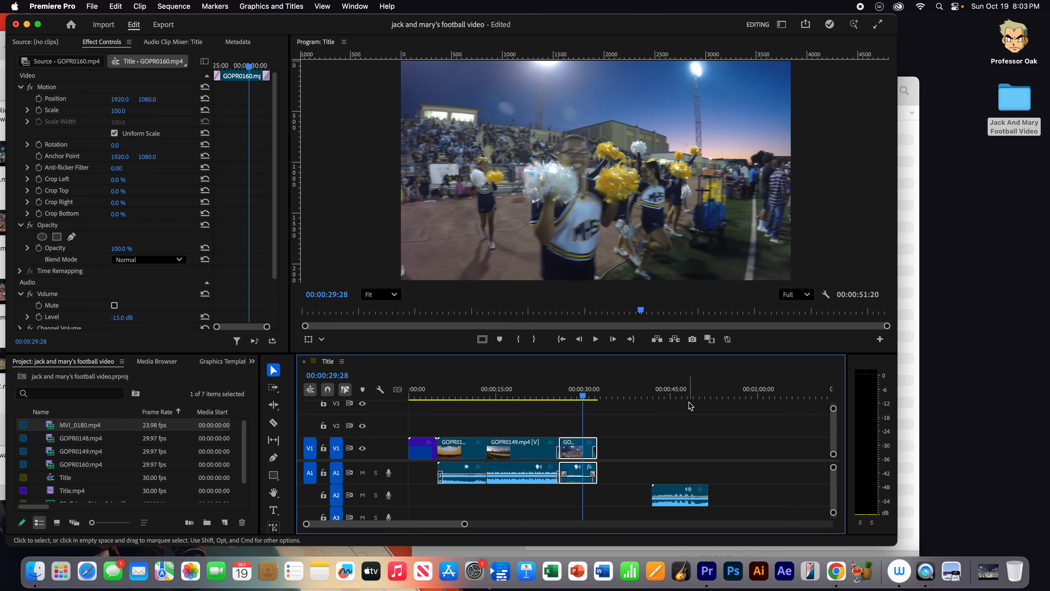
key("super+z")
Step: Import MVI_0180.mp4 into the project and place it on tracks V1 and A1 after the last clip, leaving a short gap
left_click_drag(365, 28, 730, 26)
left_click_drag(198, 157, 517, 456)
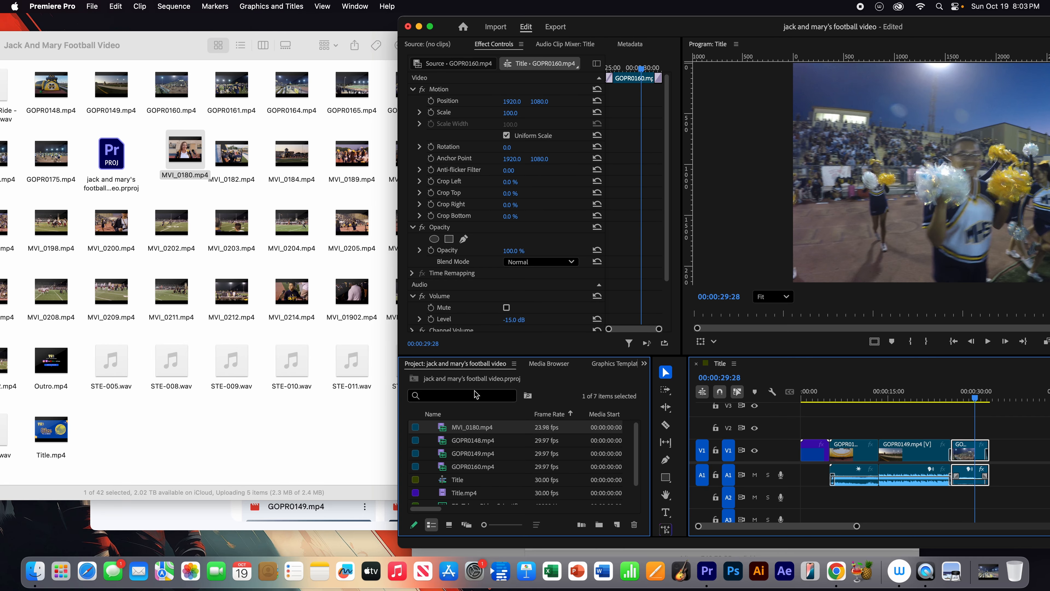
left_click_drag(682, 442, 1004, 454)
left_click_drag(945, 33, 819, 40)
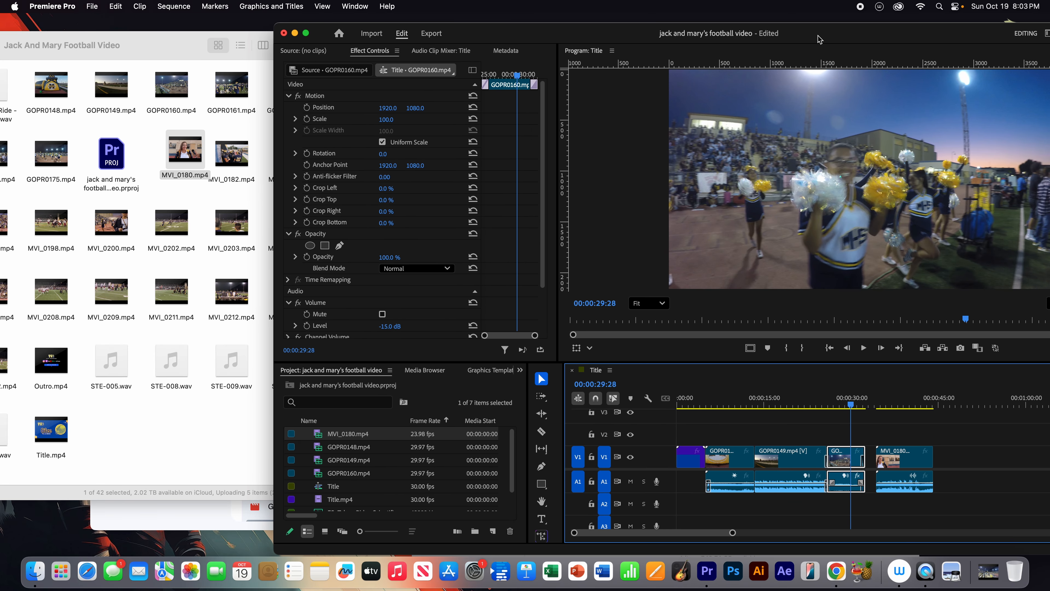
Step: Play MVI_0180.mp4 from its start and scrub back through its final seconds to review the interview's picture and sound
left_click_drag(876, 401, 878, 401)
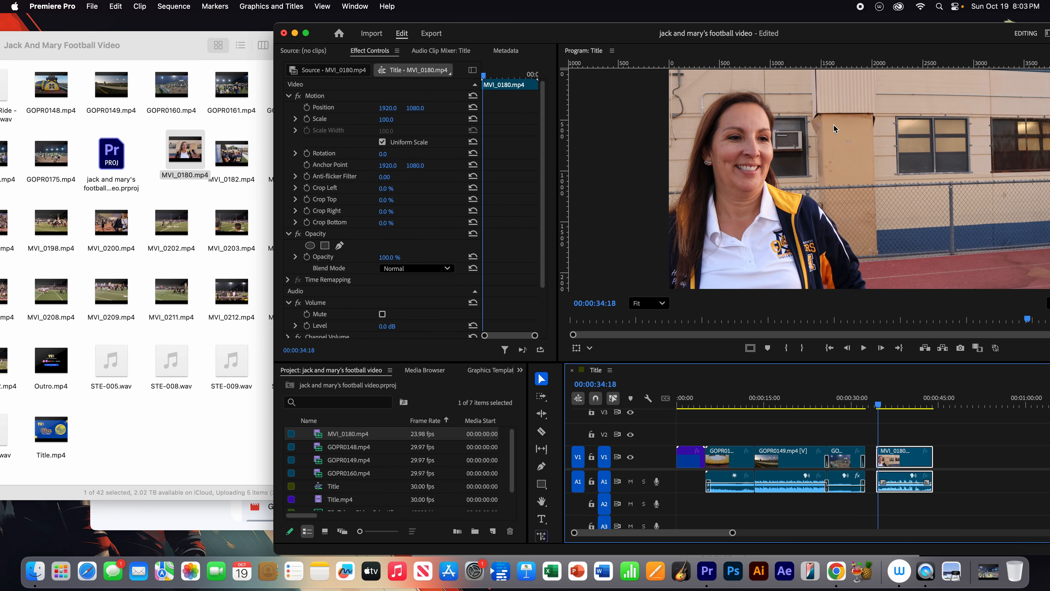
left_click_drag(841, 33, 608, 33)
left_click(631, 349)
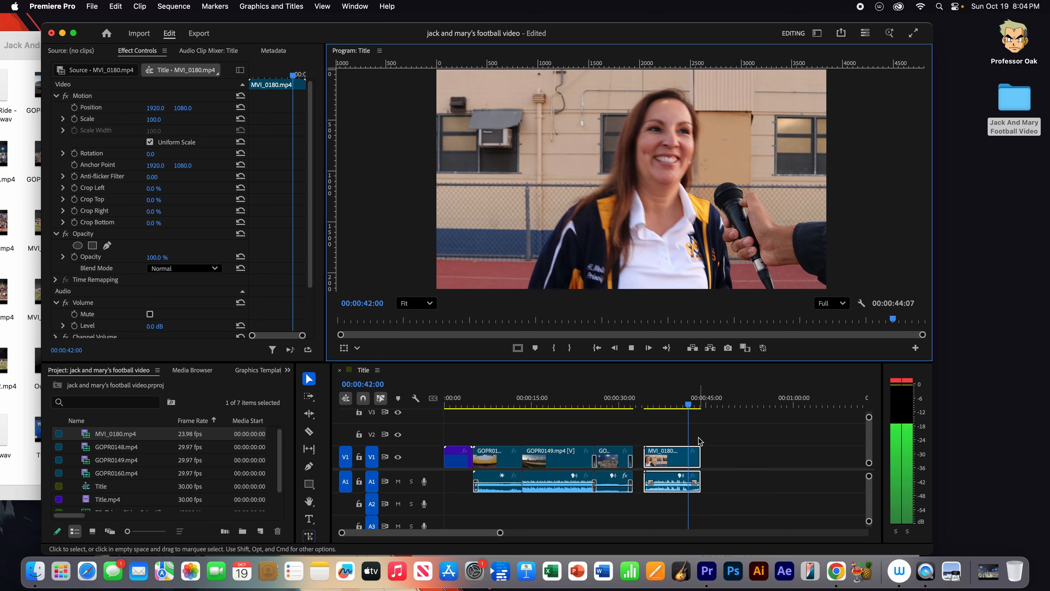
left_click(631, 348)
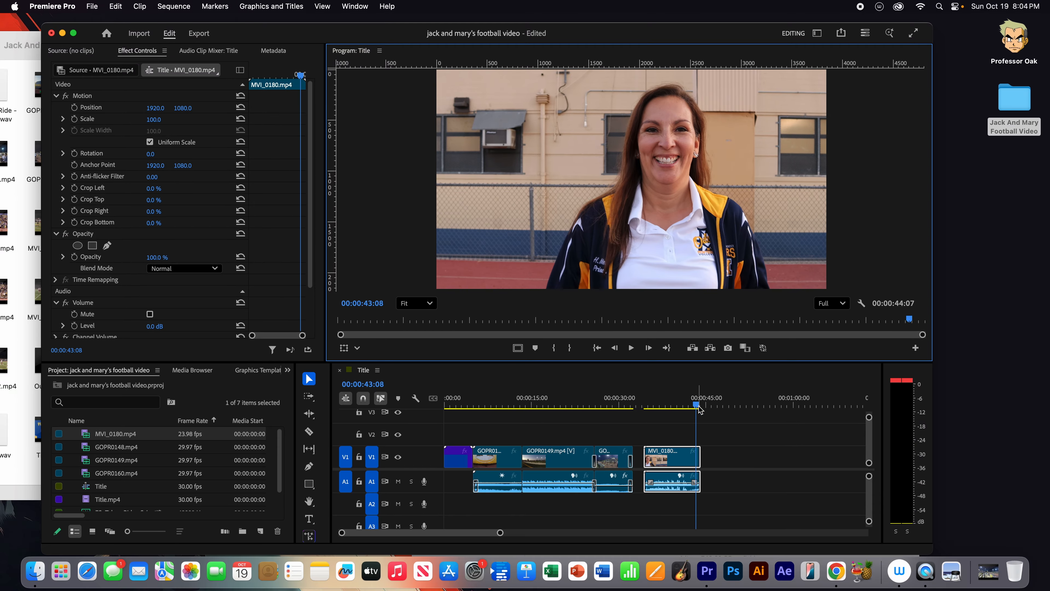
left_click_drag(699, 409, 687, 410)
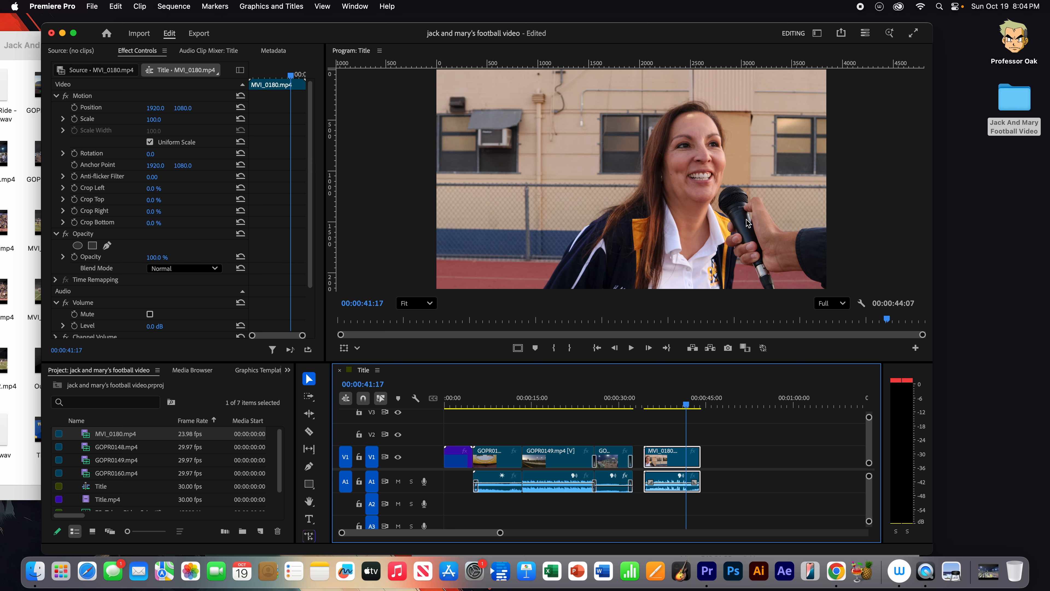
left_click_drag(687, 407, 681, 414)
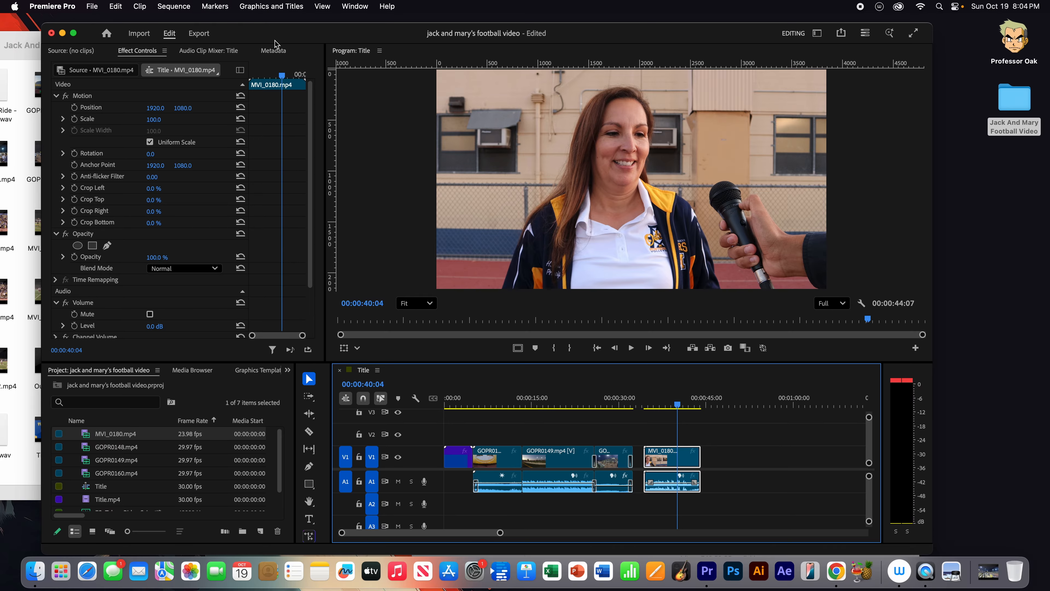
Step: Preview the STE-005.wav recording in Finder and add it to track A2 beneath the MVI_0180.mp4 clip
left_click_drag(289, 34, 564, 34)
left_click(151, 418)
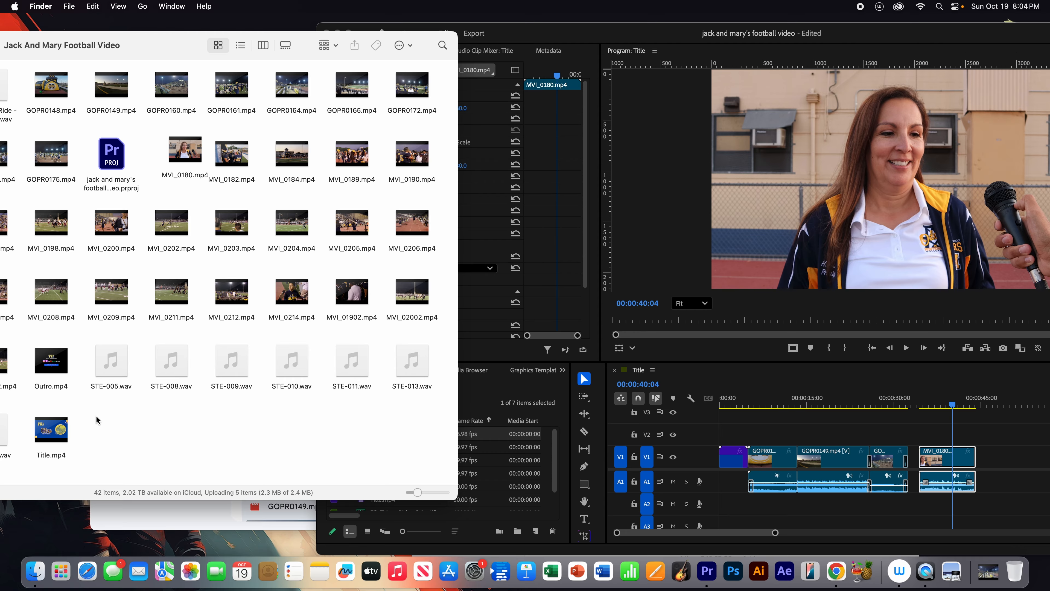
left_click(111, 375)
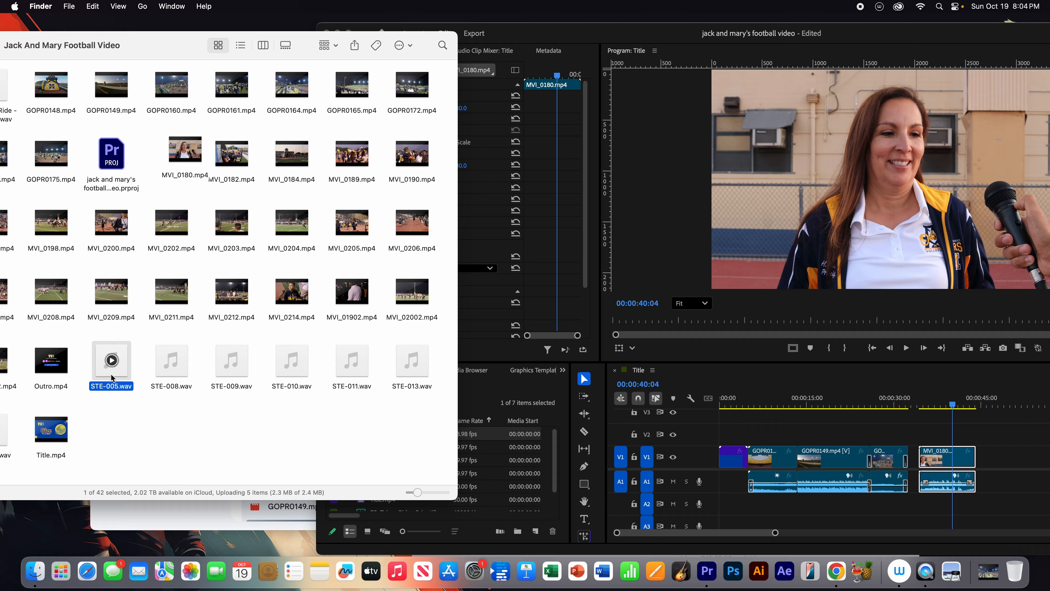
left_click(141, 405)
key("space")
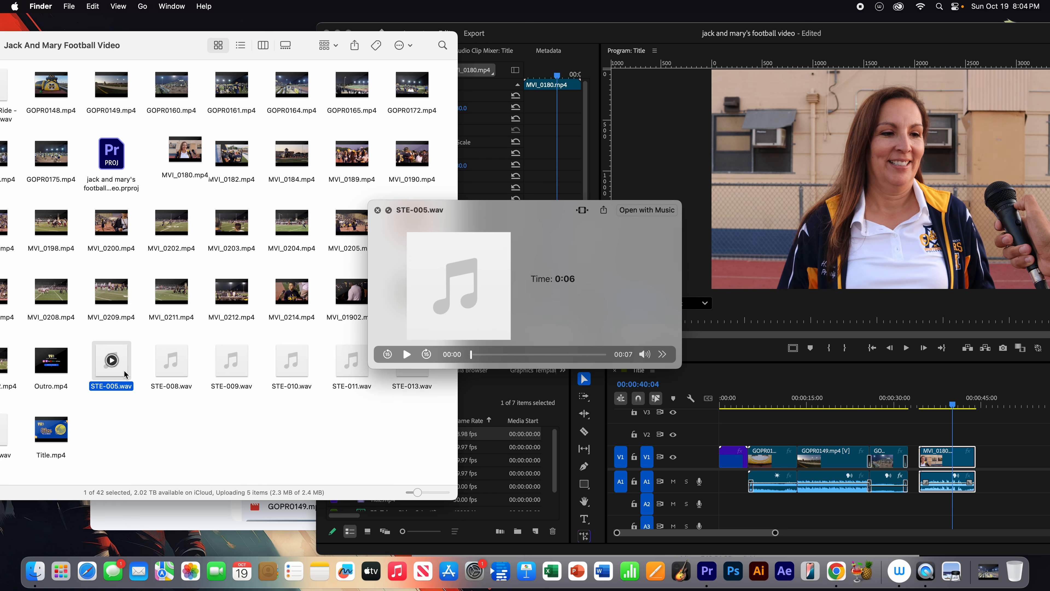
key("XF86AudioRaiseVolume")
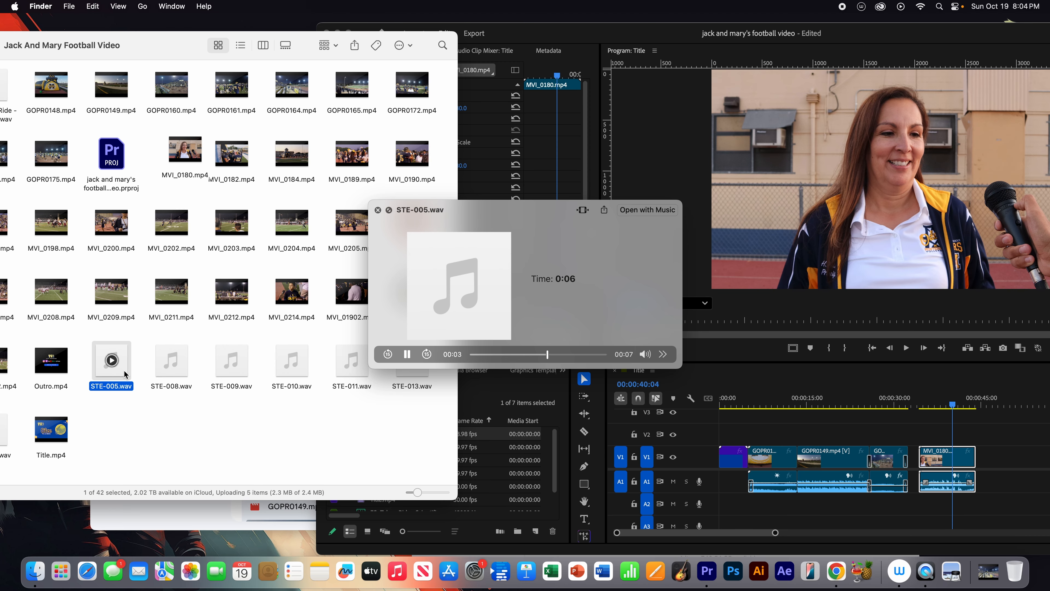
key("space")
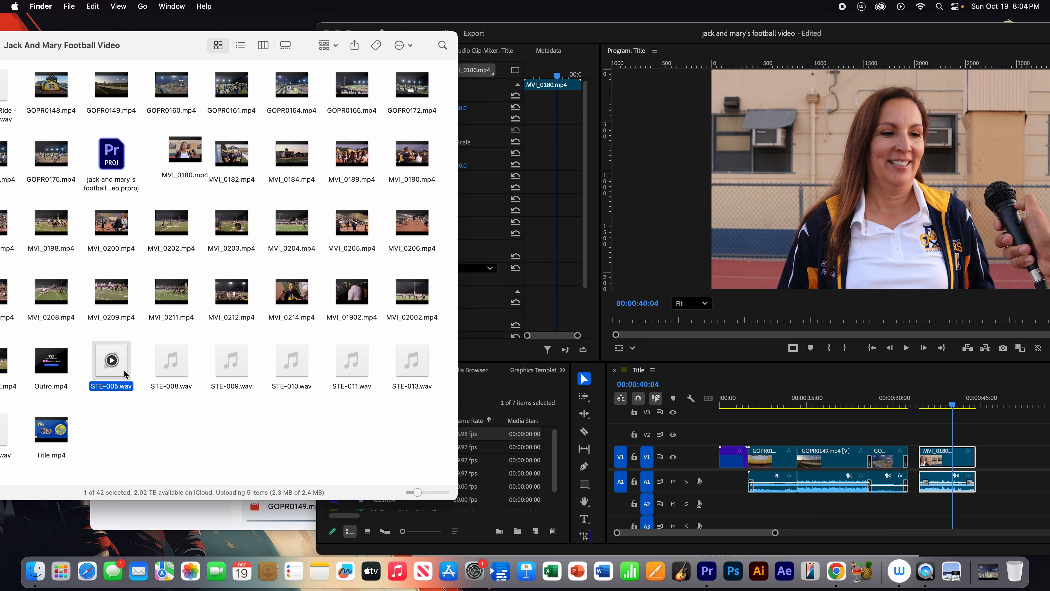
left_click_drag(125, 374, 937, 512)
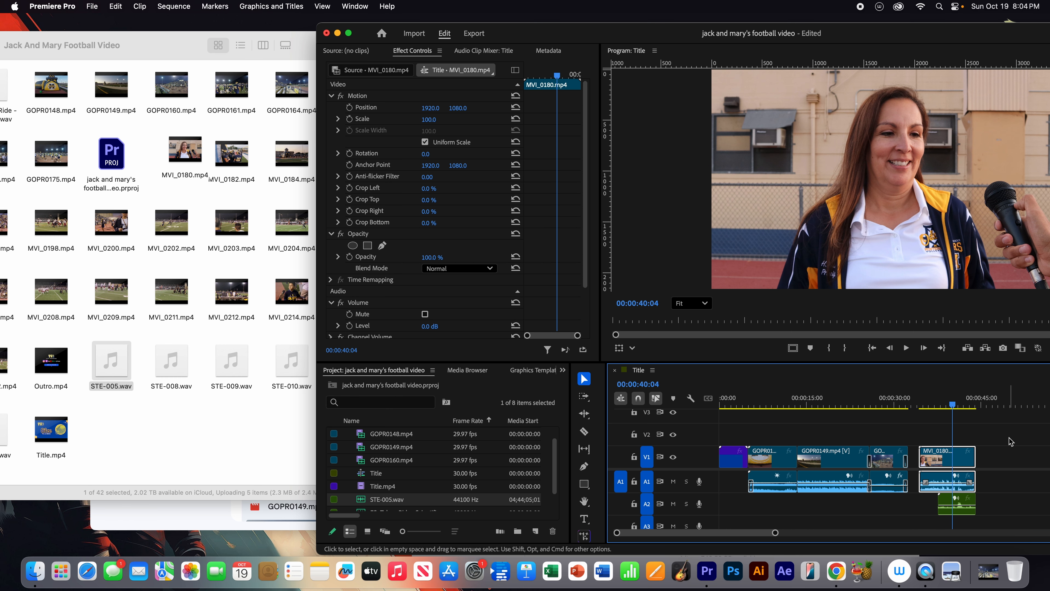
left_click_drag(865, 32, 600, 18)
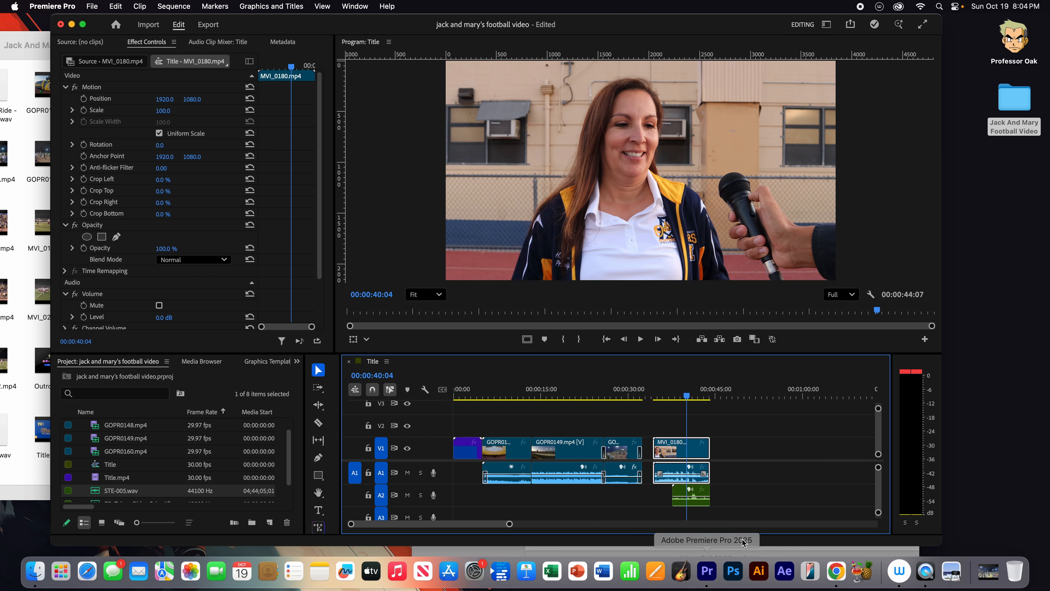
Step: Try to synchronize MVI_0180.mp4 and STE-005.wav automatically by their audio
left_click_drag(743, 438, 665, 512)
right_click(696, 456)
scroll(773, 445, "down", 10)
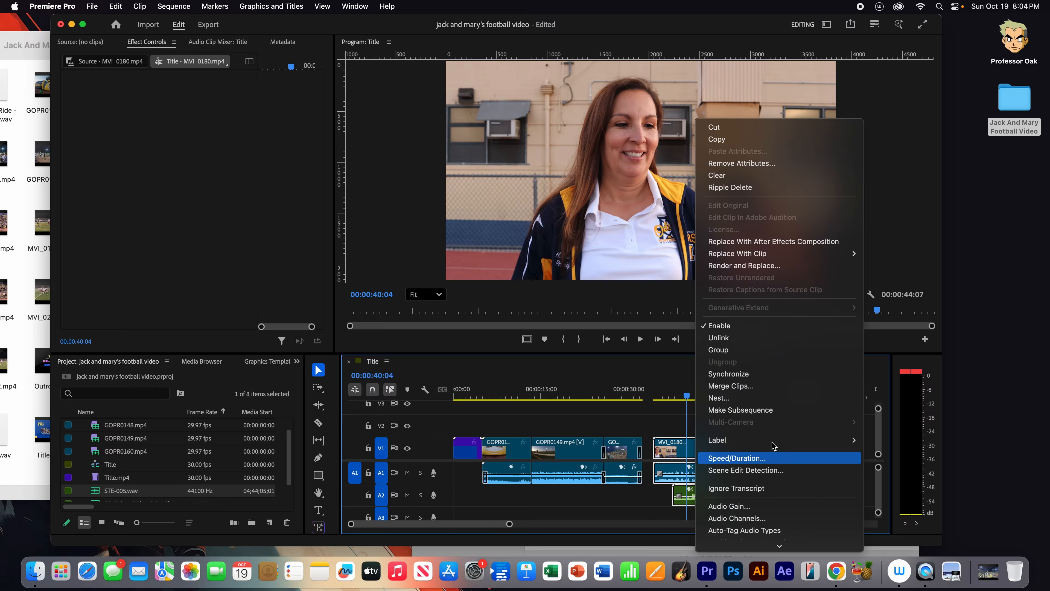
left_click(747, 374)
left_click(554, 333)
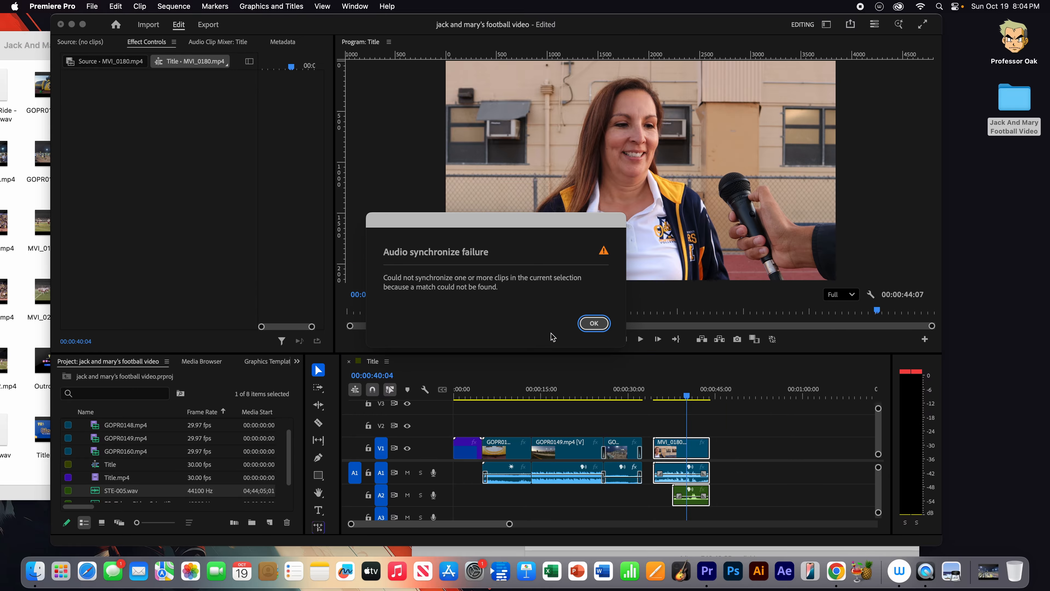
left_click(593, 324)
left_click(755, 463)
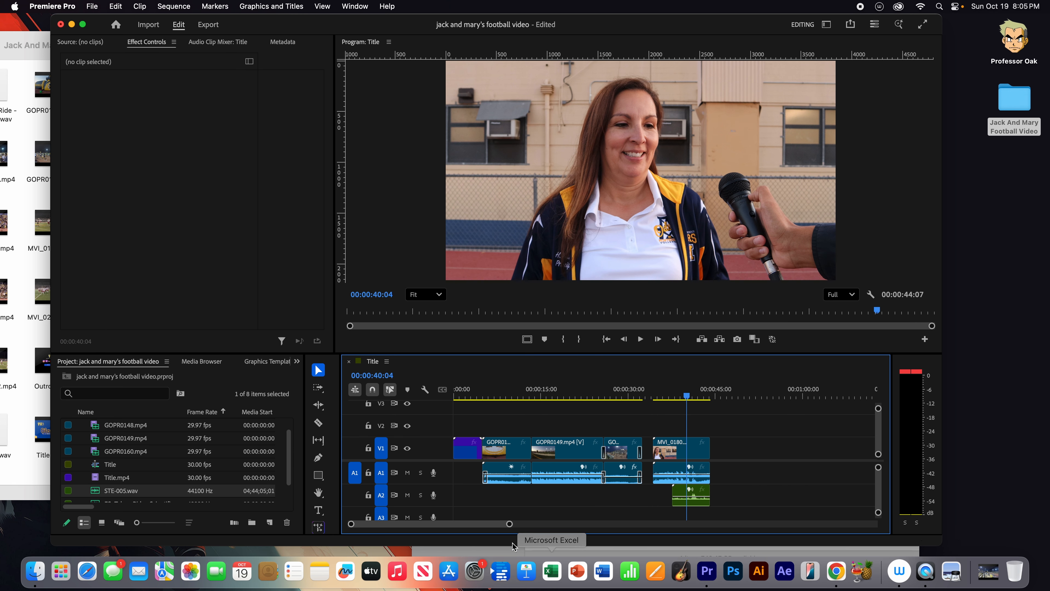
Step: Nudge STE-005.wav on track A2 a few frames later to align its waveform with MVI_0180.mp4's camera audio
left_click_drag(509, 524, 468, 527)
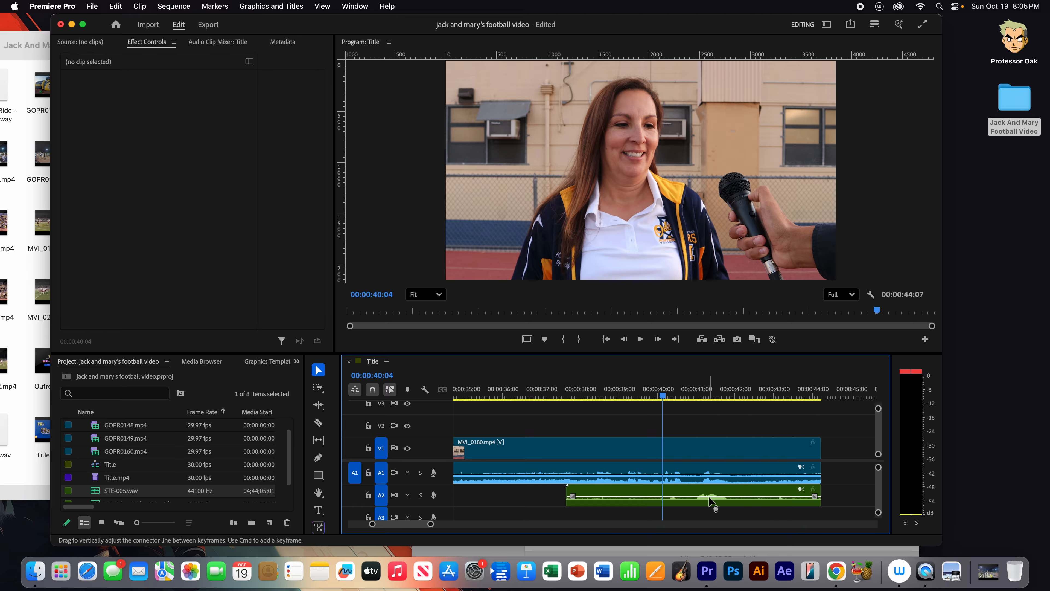
left_click(746, 449)
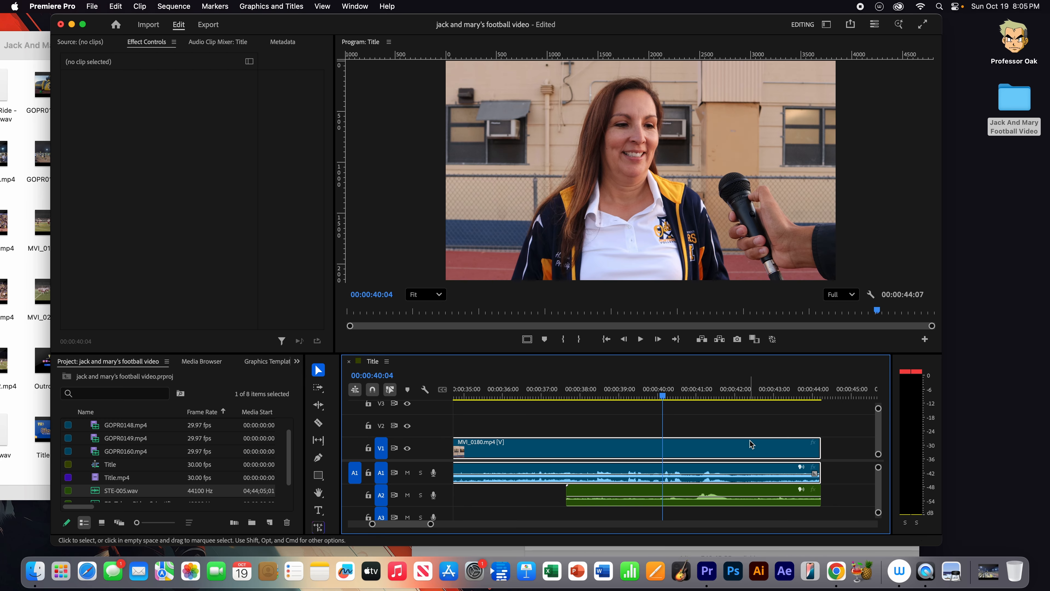
left_click(729, 489)
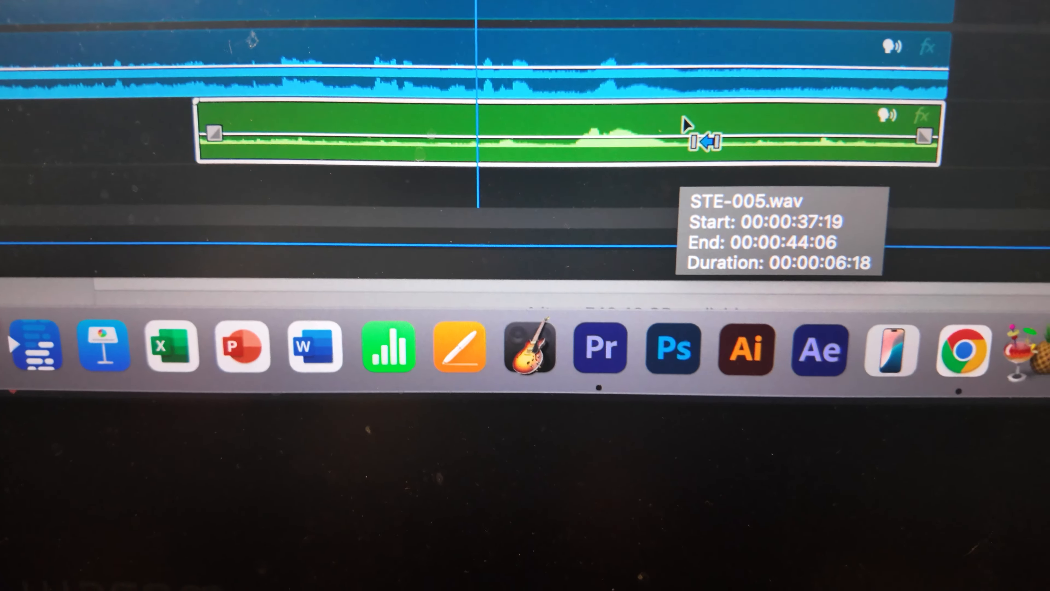
key("super+Right")
key("super+Right")
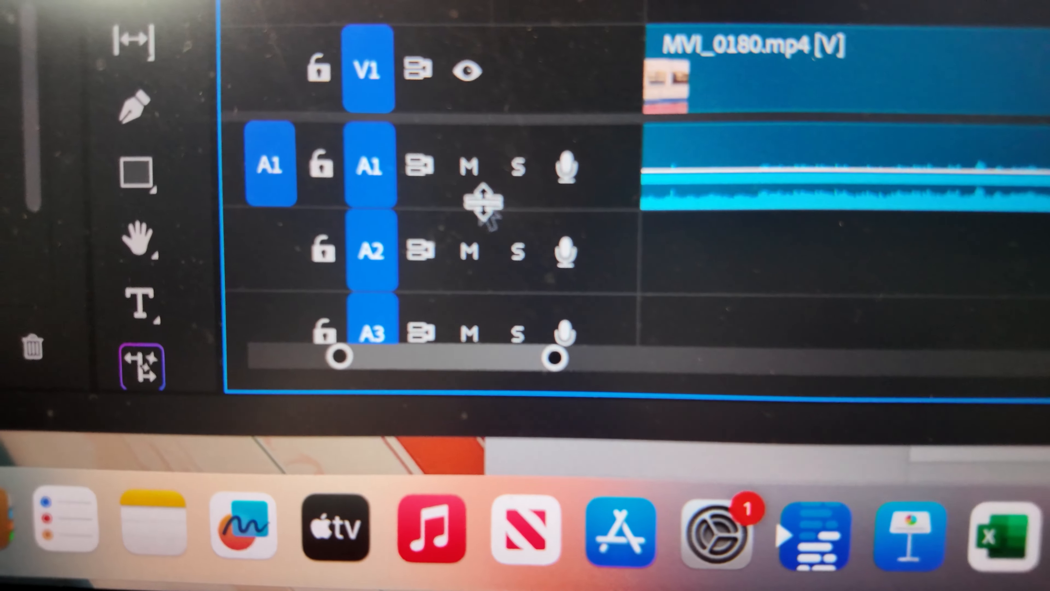
Step: Mute track A1 and play the interview from about 00:00:40:17 to check the sync of STE-005.wav with the picture
left_click(469, 166)
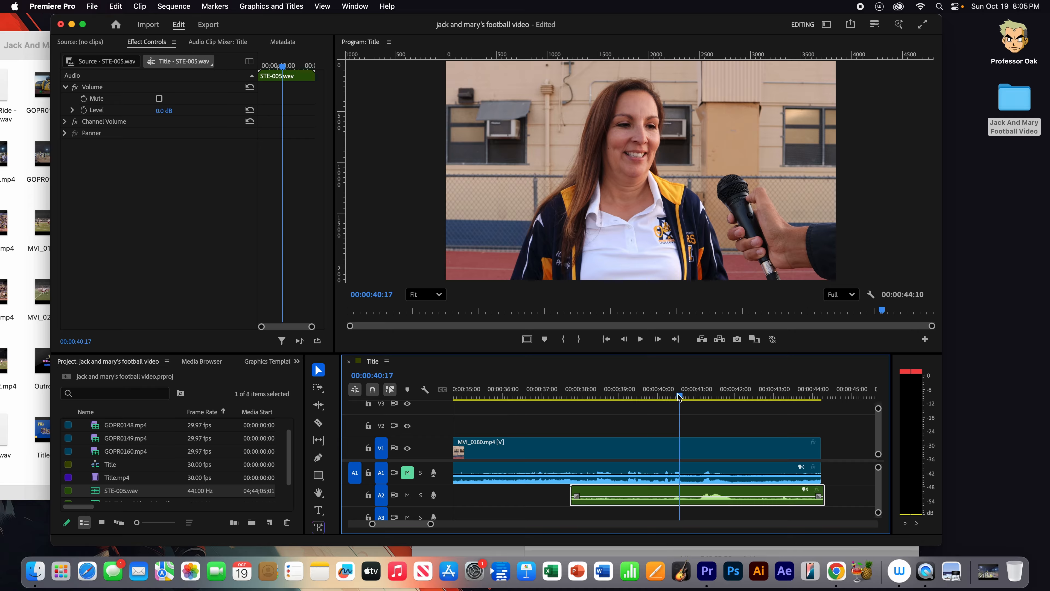
key("space")
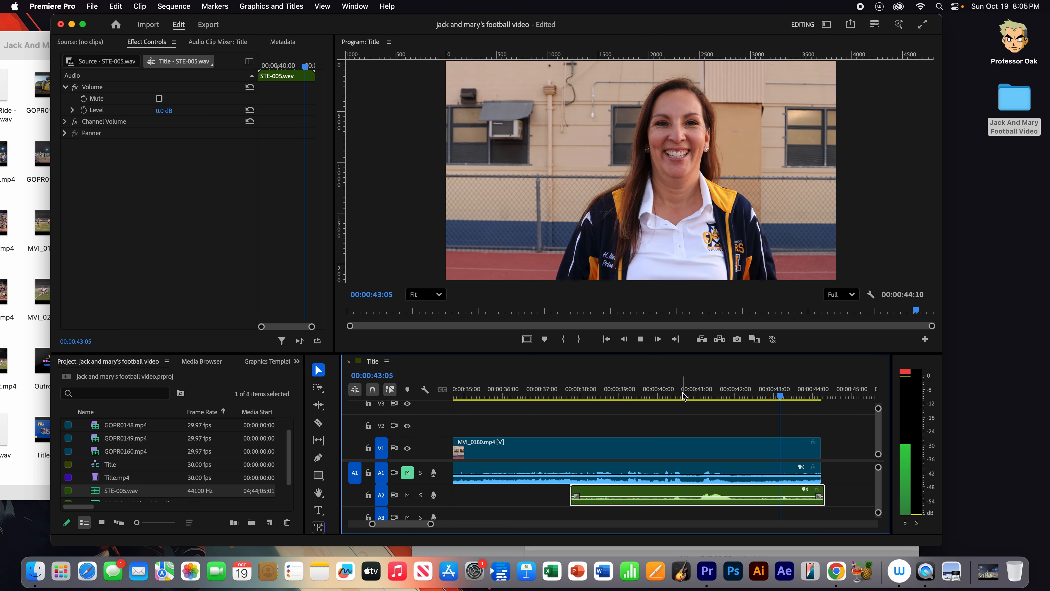
key("space")
left_click_drag(651, 390, 686, 385)
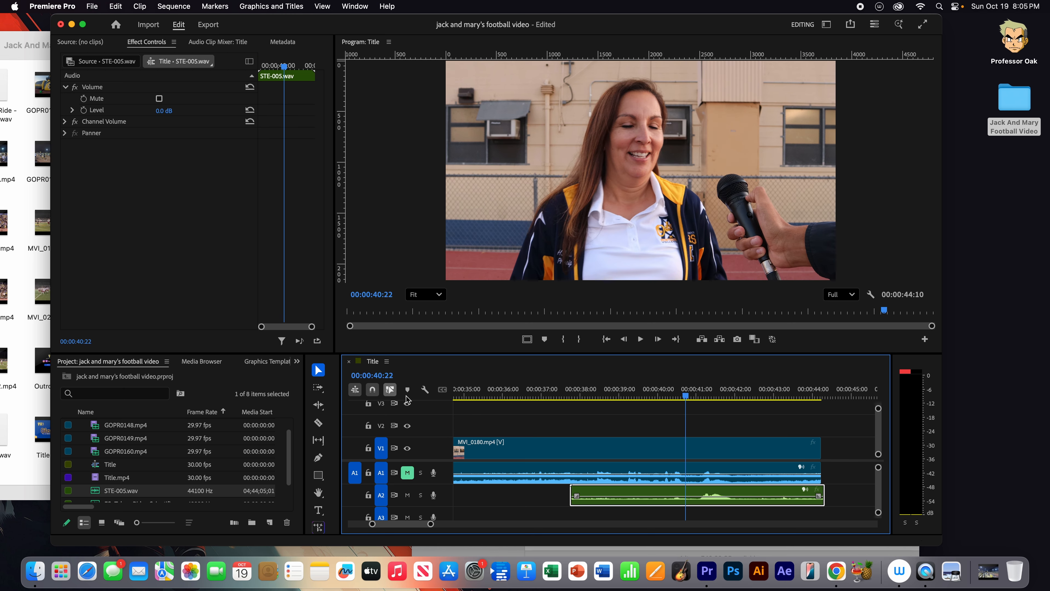
Step: Cut MVI_0180.mp4 and STE-005.wav at 00:00:40:22 and again at 00:00:42:26
left_click_drag(629, 413, 729, 533)
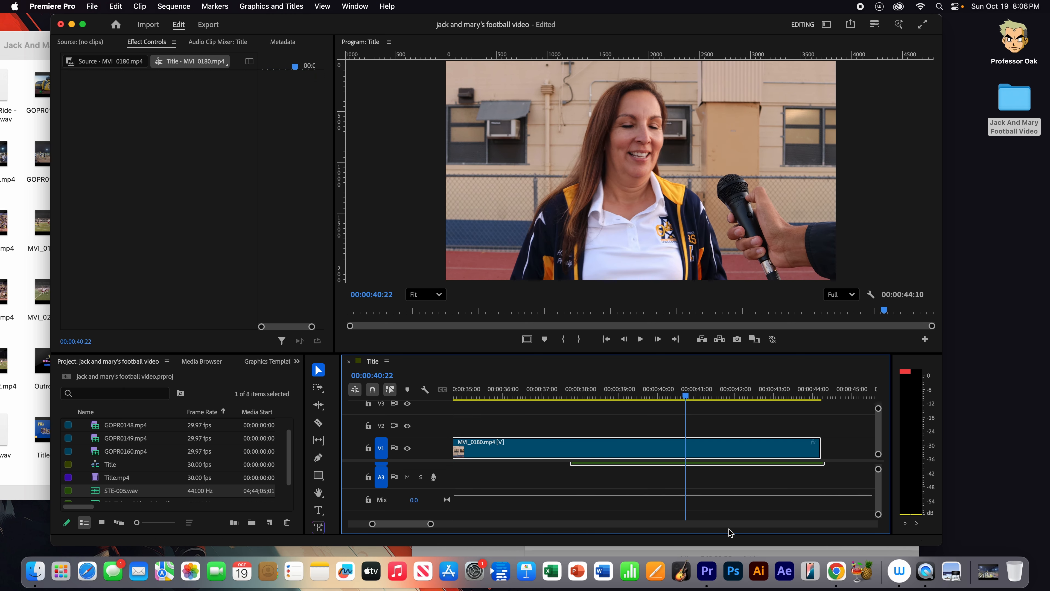
scroll(805, 501, "up", 2)
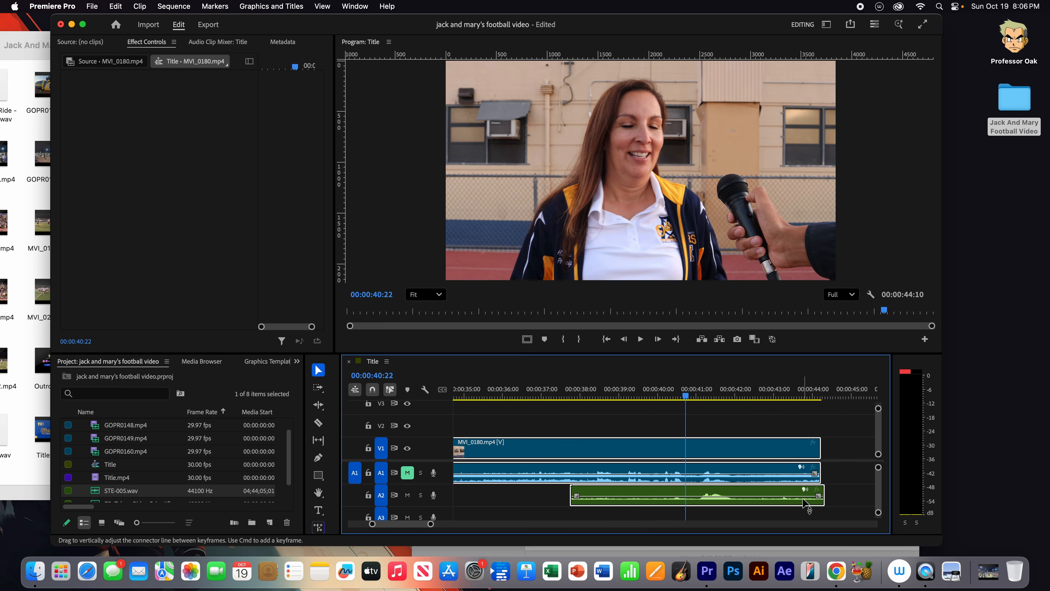
key("super+k")
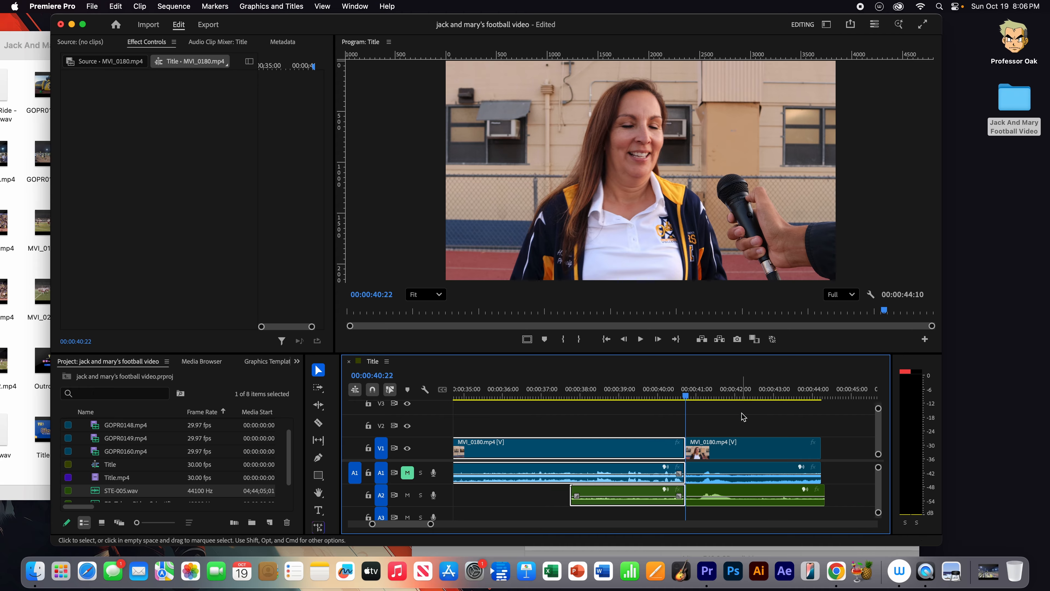
left_click(748, 391)
left_click_drag(749, 391, 772, 390)
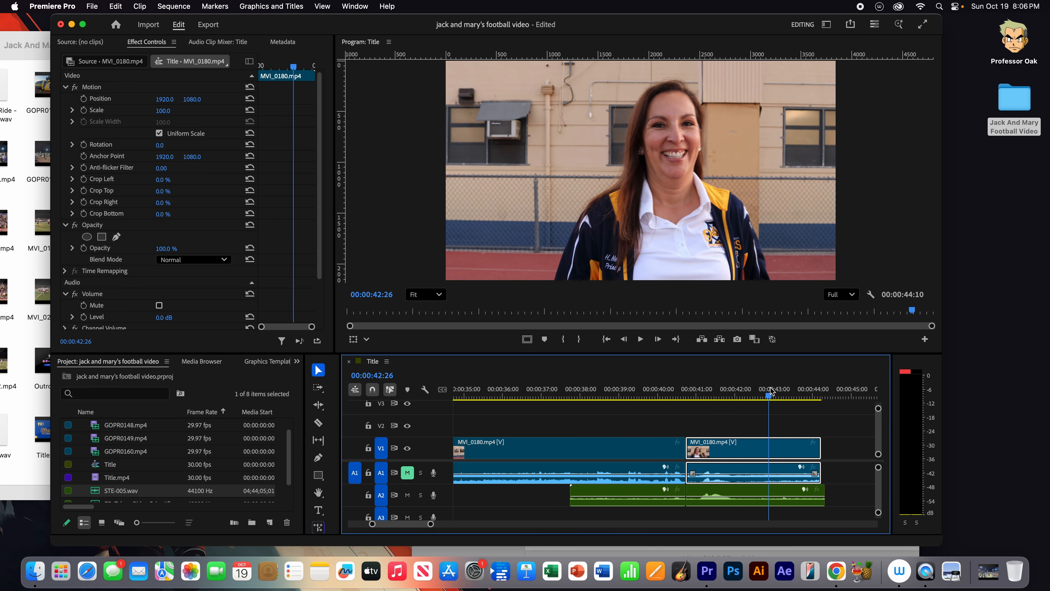
key("super+k")
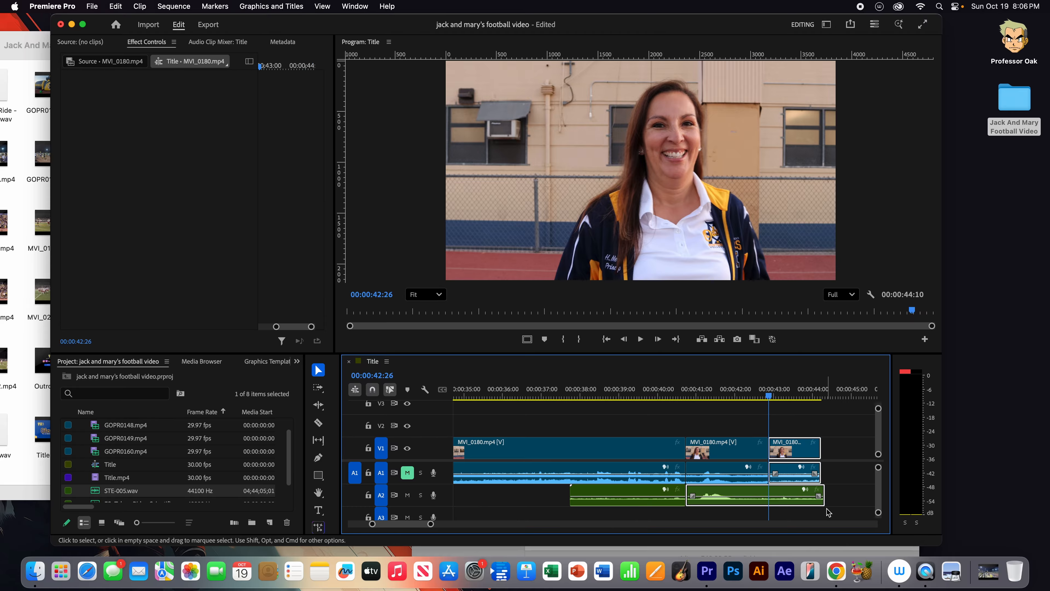
key("super+k")
Step: Delete the interview's video and audio pieces before the first cut and after the second cut, keeping only the middle section
left_click_drag(614, 433, 600, 515)
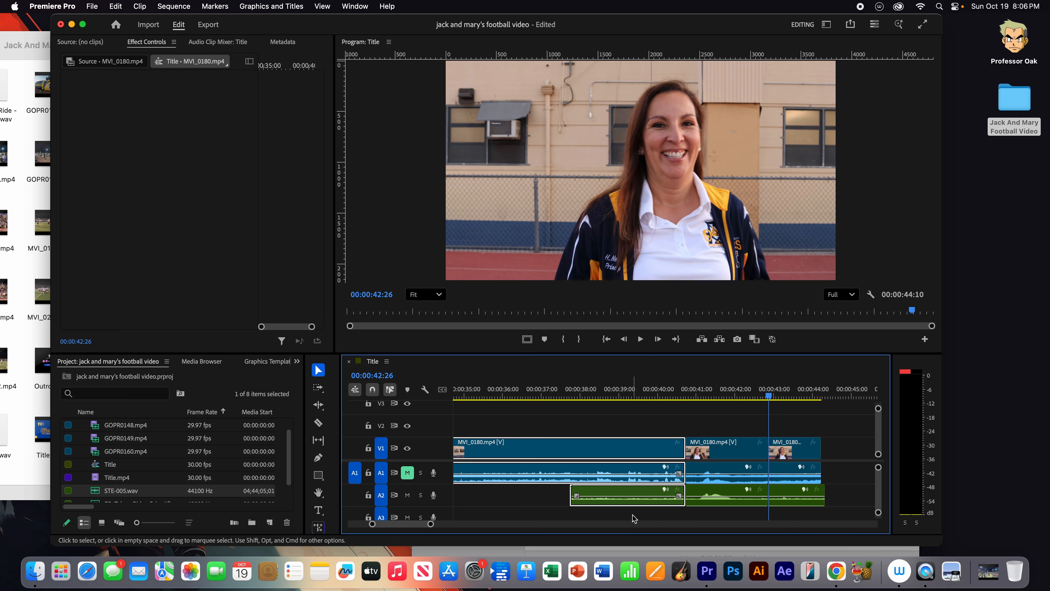
key("Delete")
left_click_drag(799, 434, 850, 478)
key("Delete")
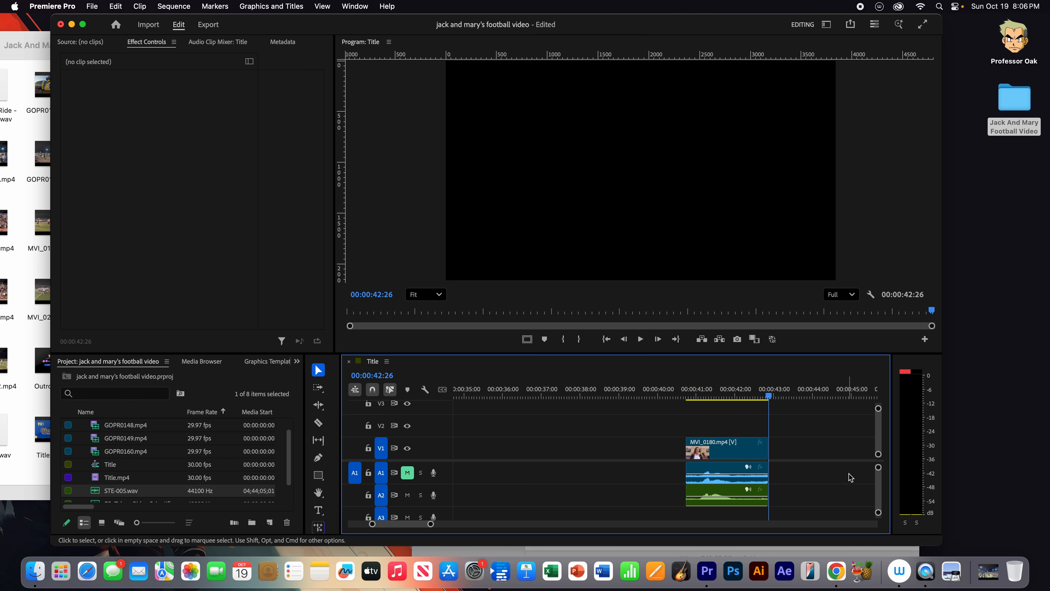
Step: Move the trimmed MVI_0180.mp4 interview with its STE-005.wav audio directly against the end of GOPR0160.mp4
left_click_drag(439, 525, 523, 524)
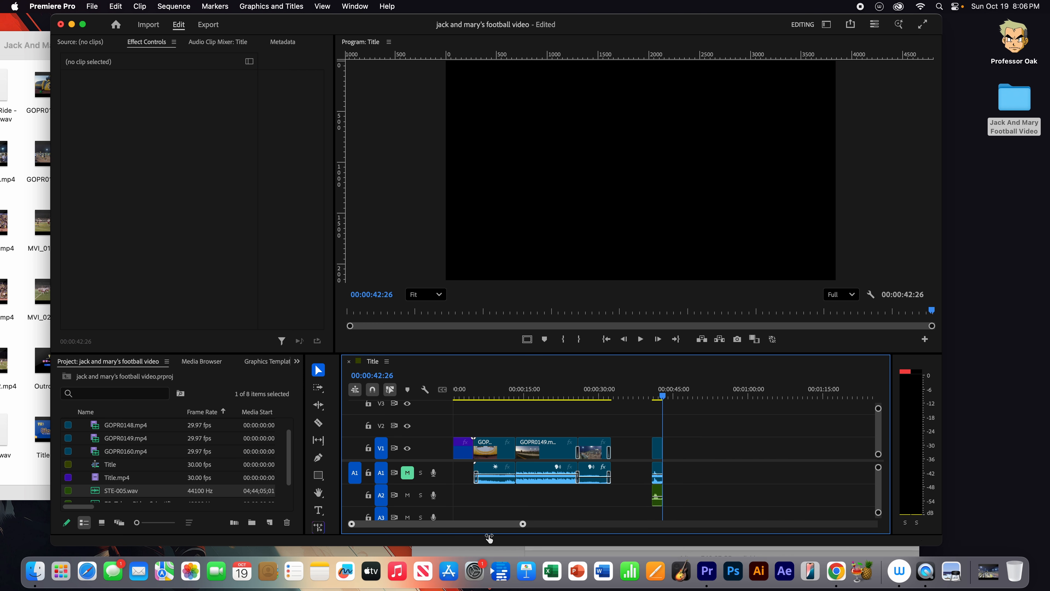
left_click_drag(719, 424, 638, 507)
left_click_drag(658, 455, 616, 454)
left_click(608, 397)
left_click_drag(611, 396, 603, 396)
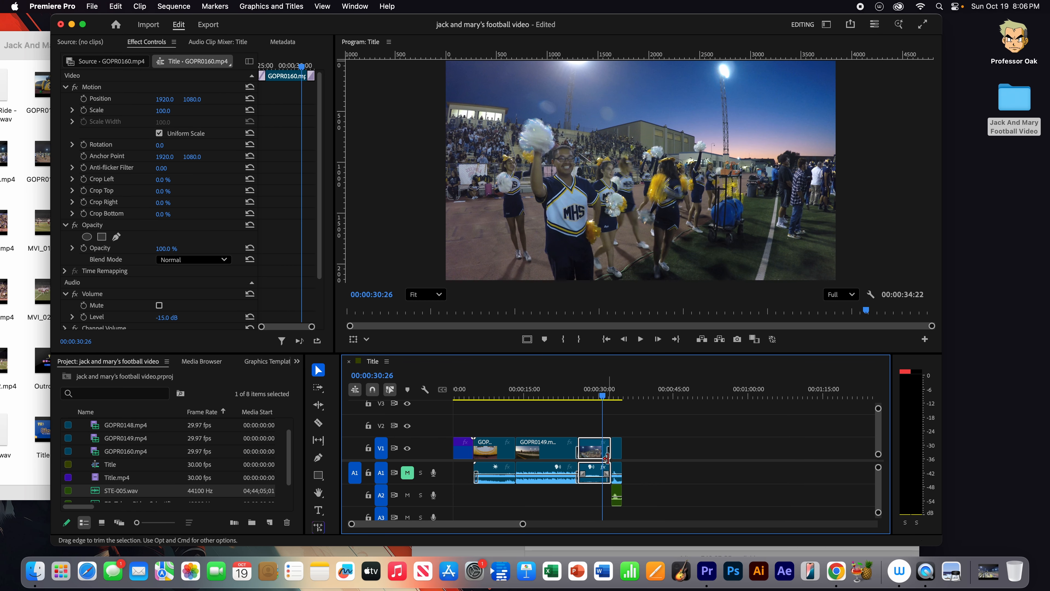
Step: Delete the video transition and the Constant Power audio transition at the end of GOPR0160.mp4
left_click_drag(522, 524, 475, 525)
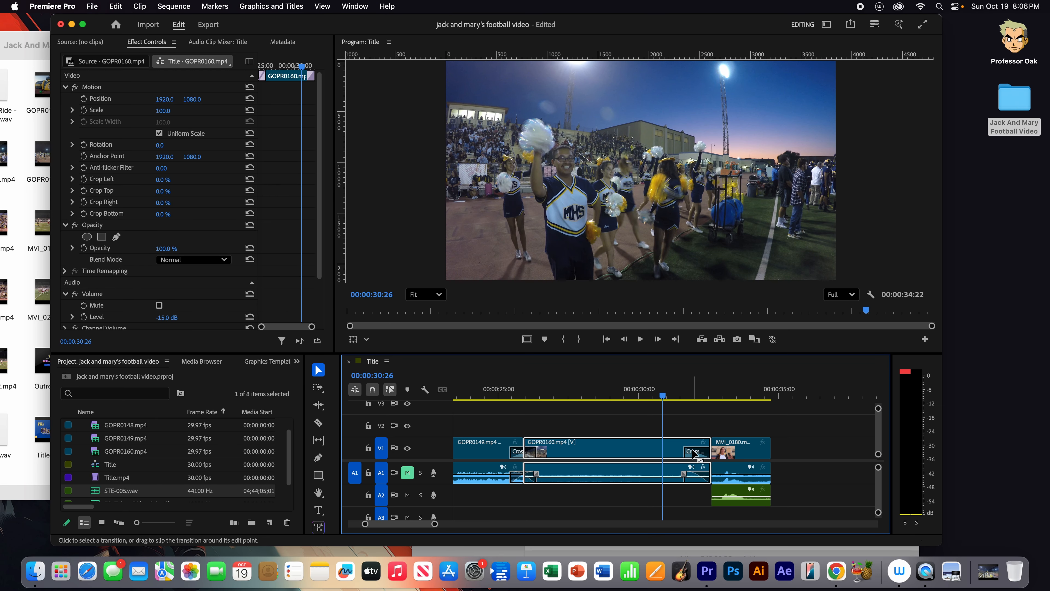
left_click(694, 454)
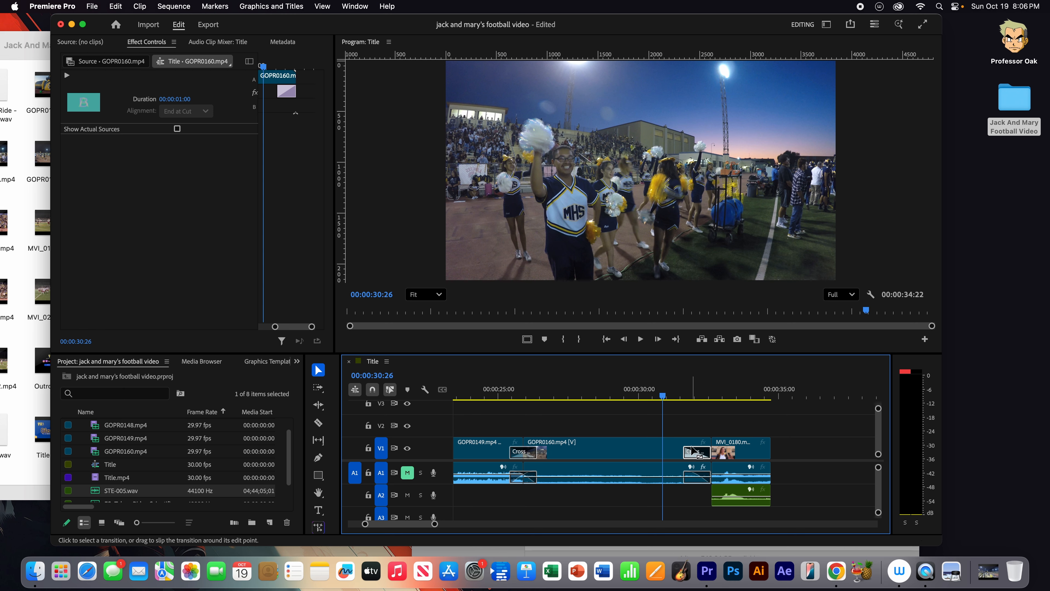
key("Delete")
left_click(699, 475)
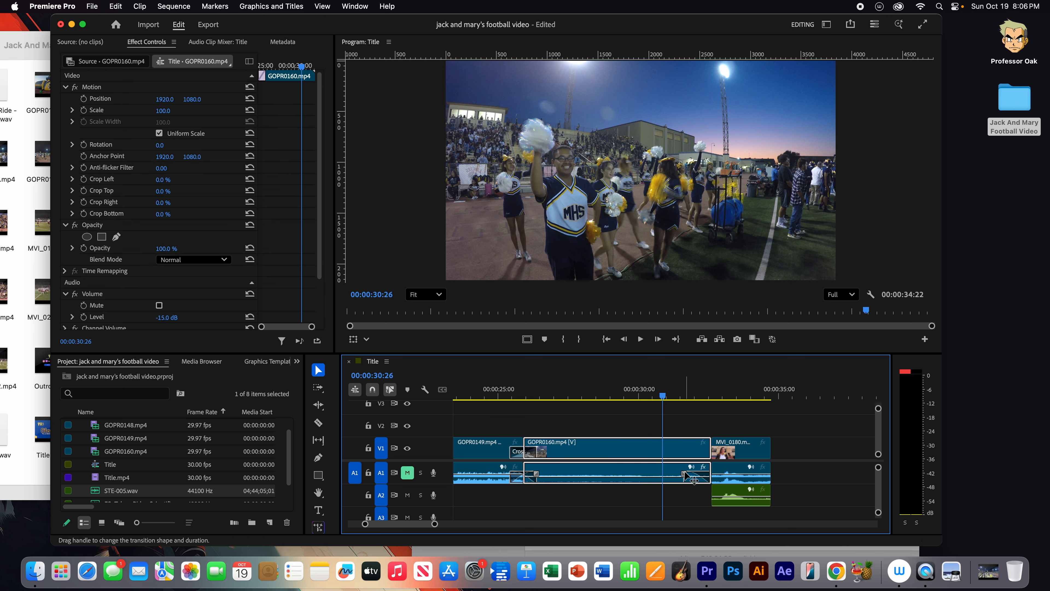
left_click(693, 479)
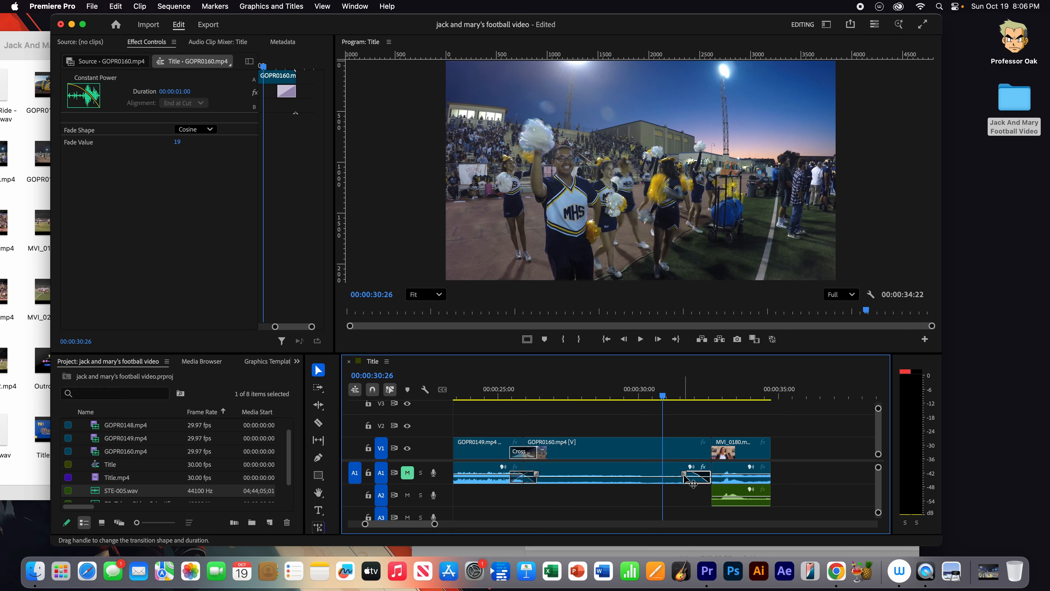
key("Delete")
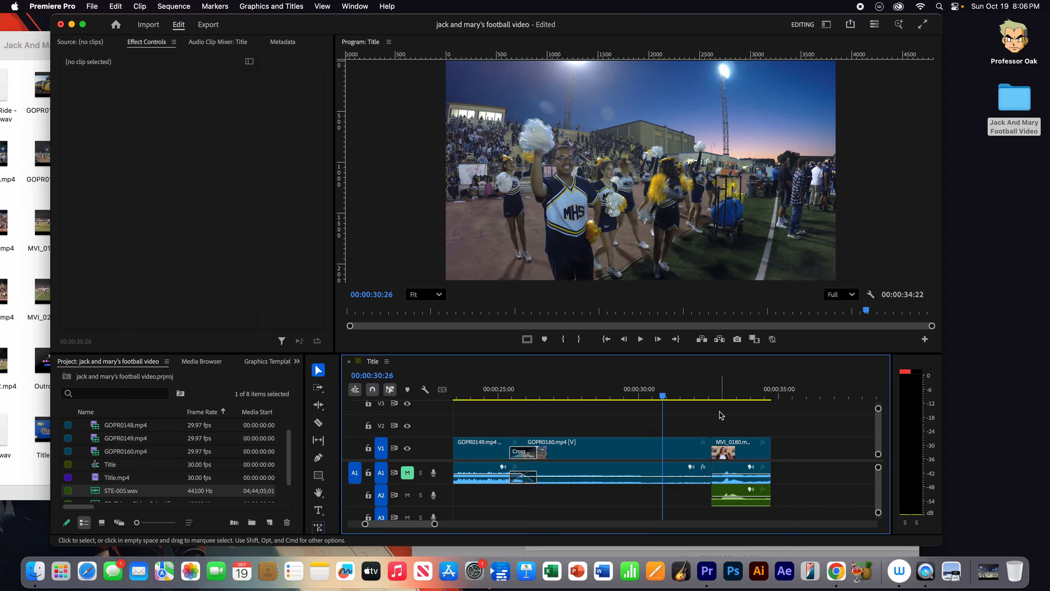
Step: Play the cut from GOPR0160.mp4 into the MVI_0180.mp4 interview, starting from about 00:00:32:01 and again from 00:00:30:03
left_click(697, 395)
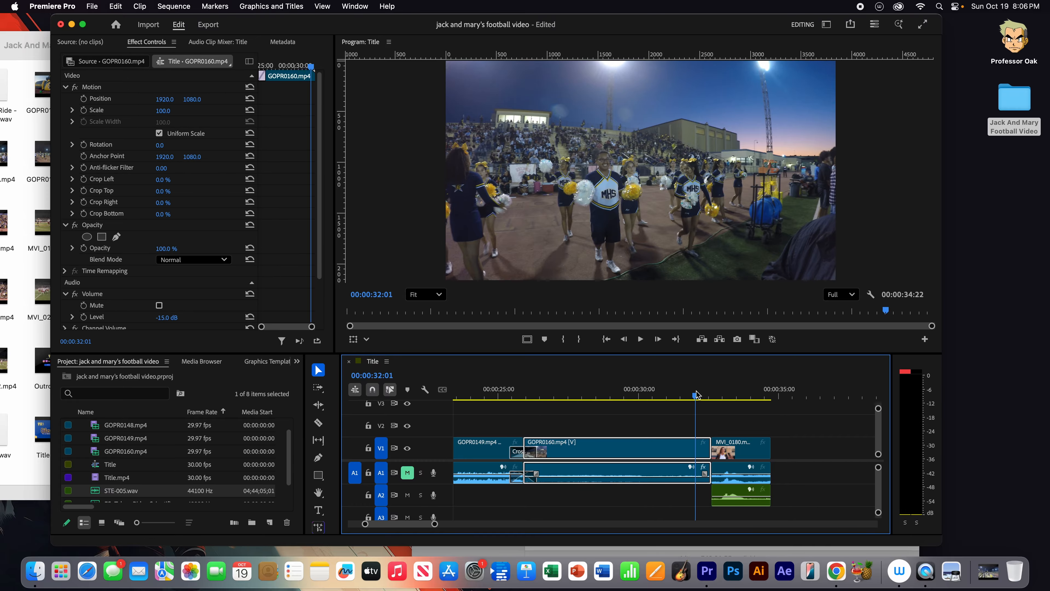
key("space")
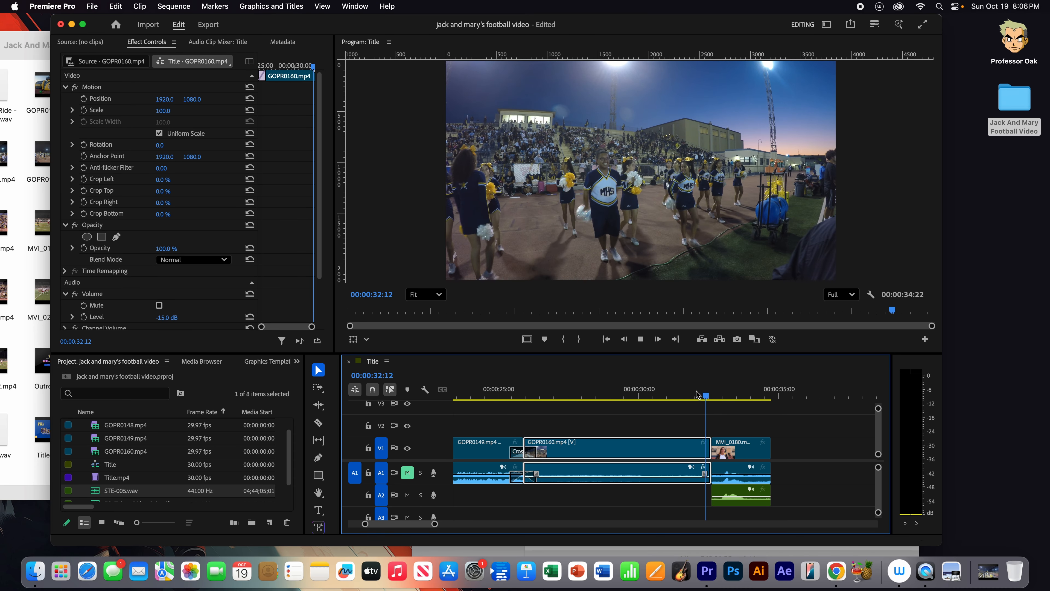
key("space")
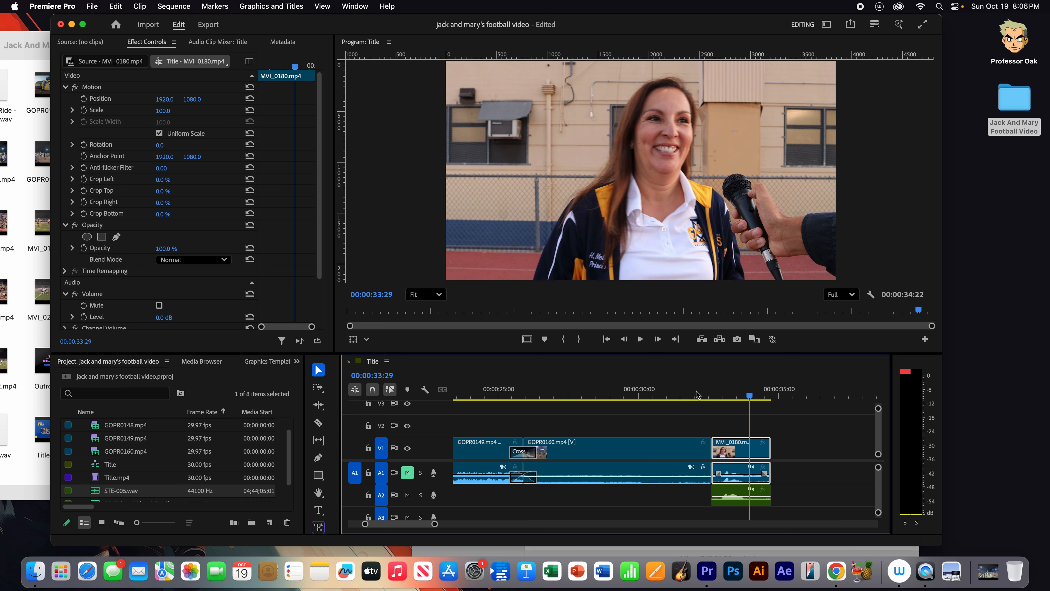
left_click(642, 394)
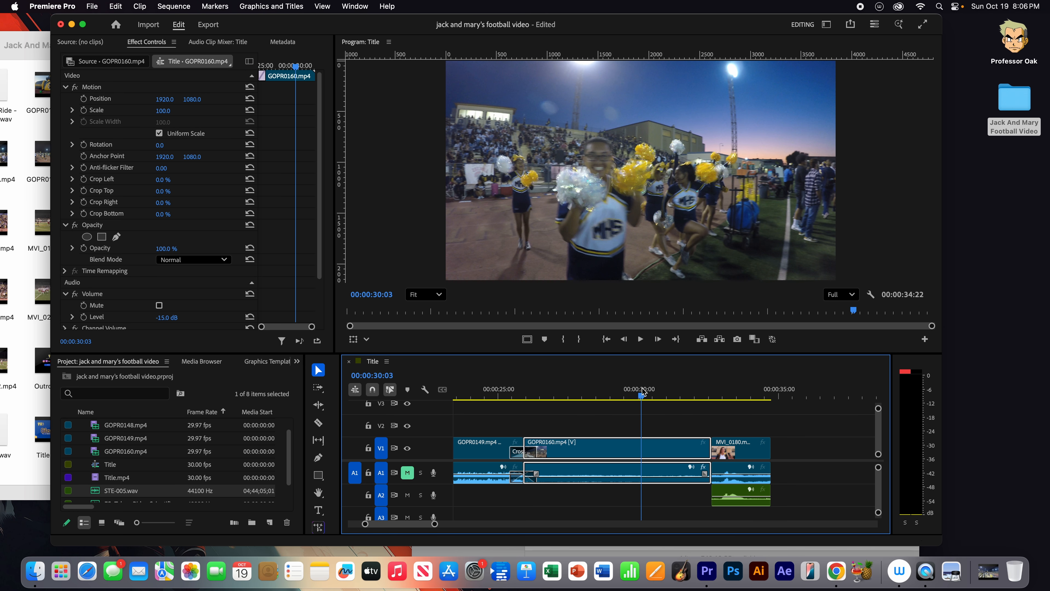
key("space")
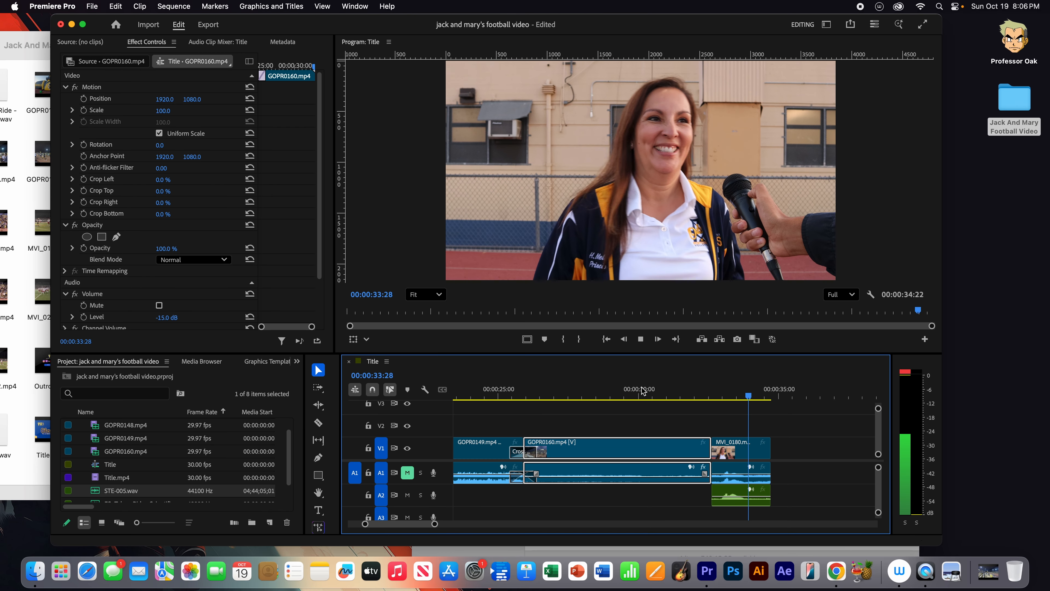
key("space")
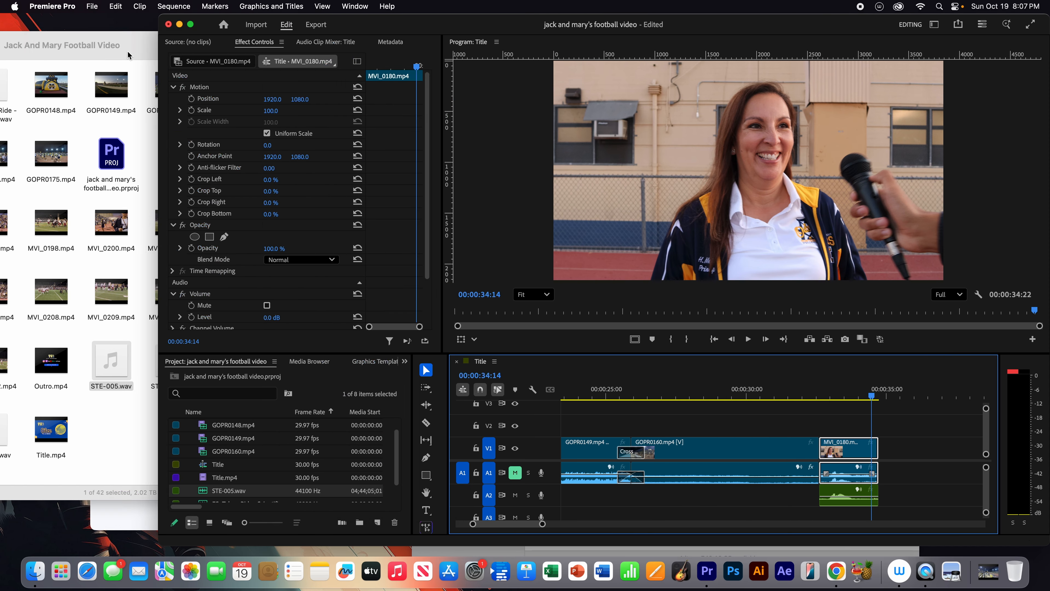
Step: Import MVI_0198.mp4 from the Jack And Mary Football Video folder and place it on V1 after the MVI_0180.mp4 clip
left_click(132, 52)
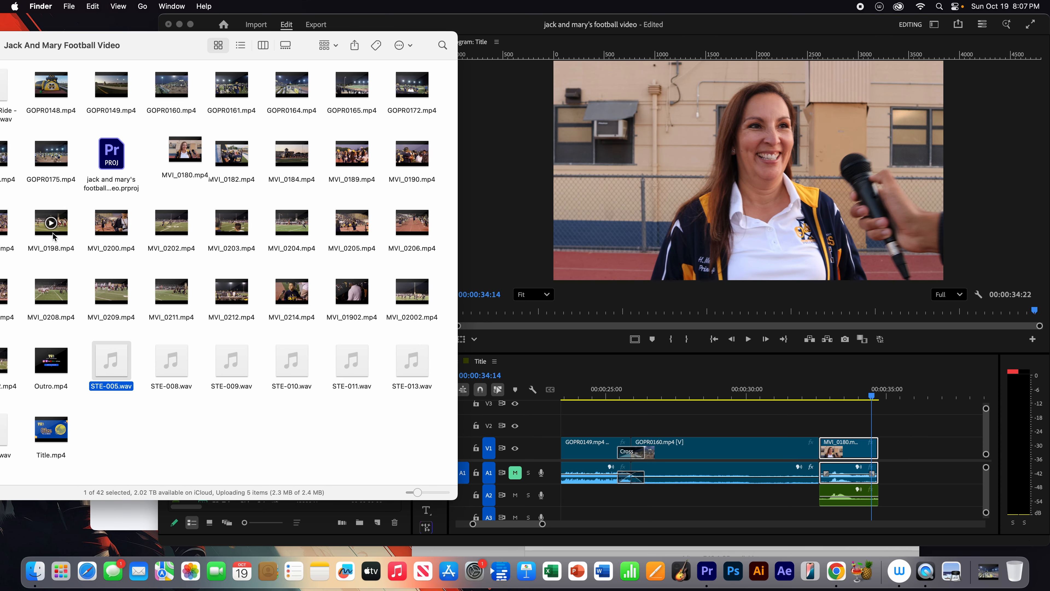
left_click_drag(42, 235, 921, 457)
left_click_drag(481, 29, 878, 44)
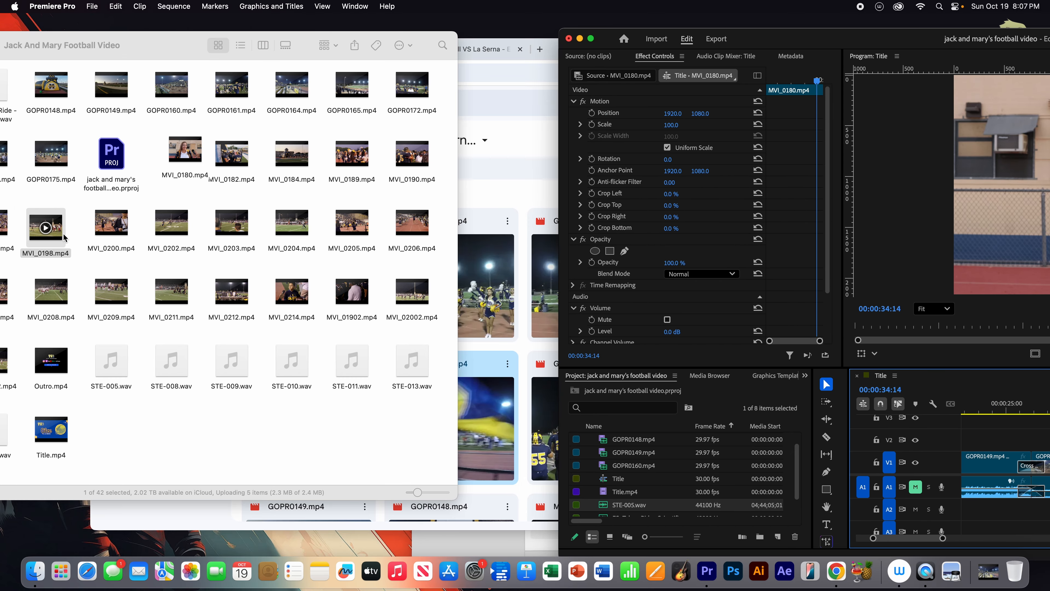
left_click_drag(45, 228, 666, 455)
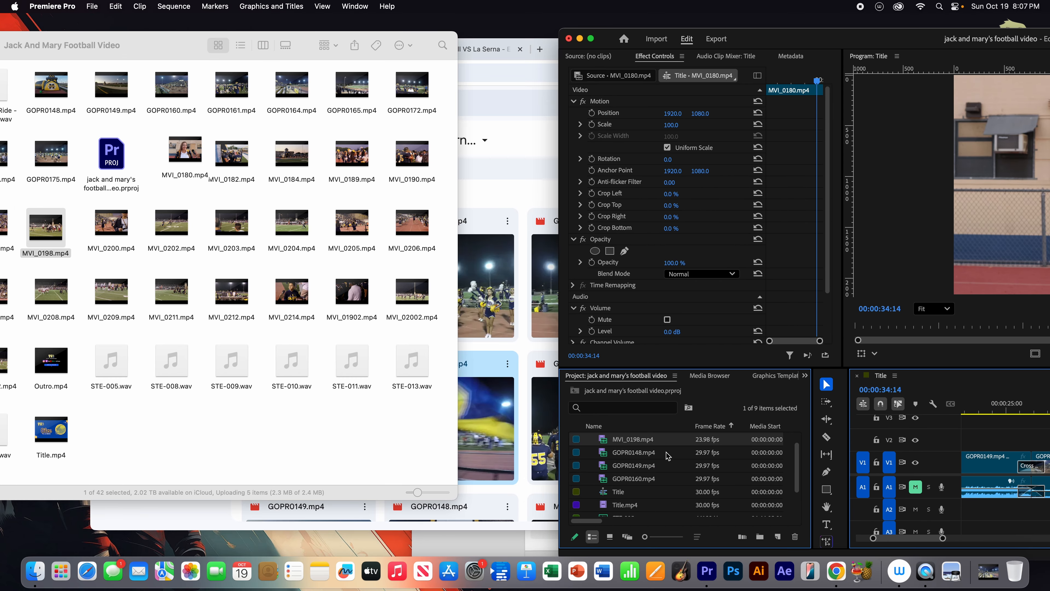
left_click_drag(883, 48, 348, 34)
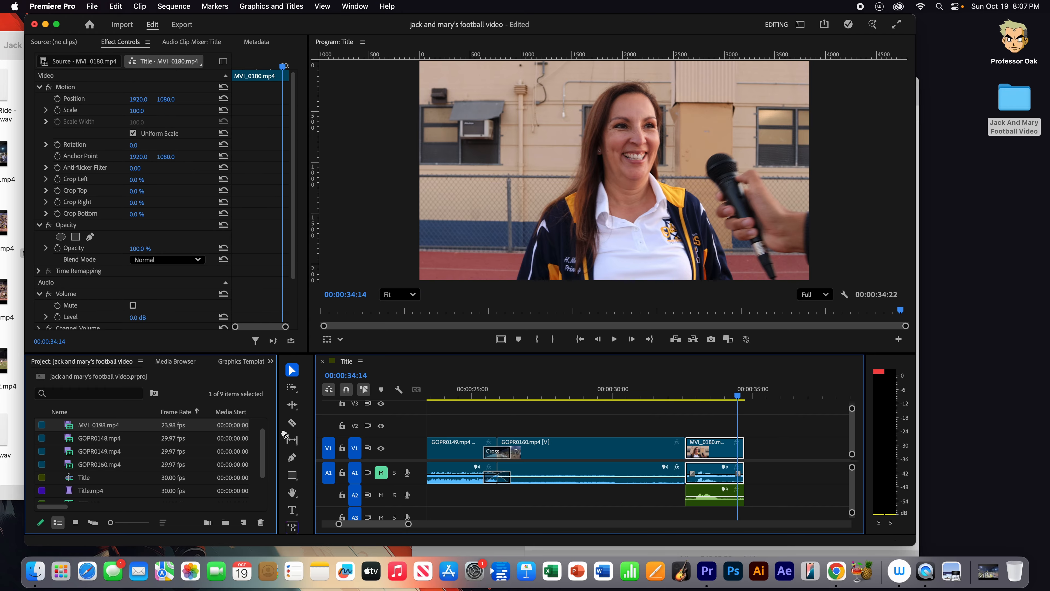
left_click_drag(285, 435, 761, 449)
Step: Play MVI_0198.mp4 from about 00:00:36:02 to review the football play for trimming
left_click_drag(767, 398, 784, 398)
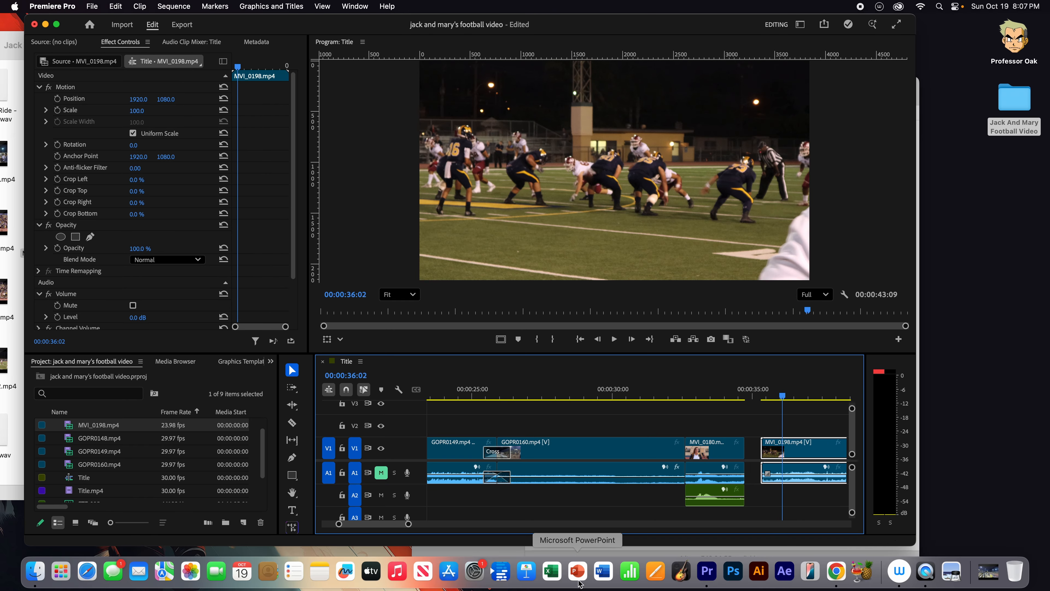
mouse_move(409, 525)
left_mouse_down()
mouse_move(424, 538)
mouse_move(406, 538)
left_mouse_up()
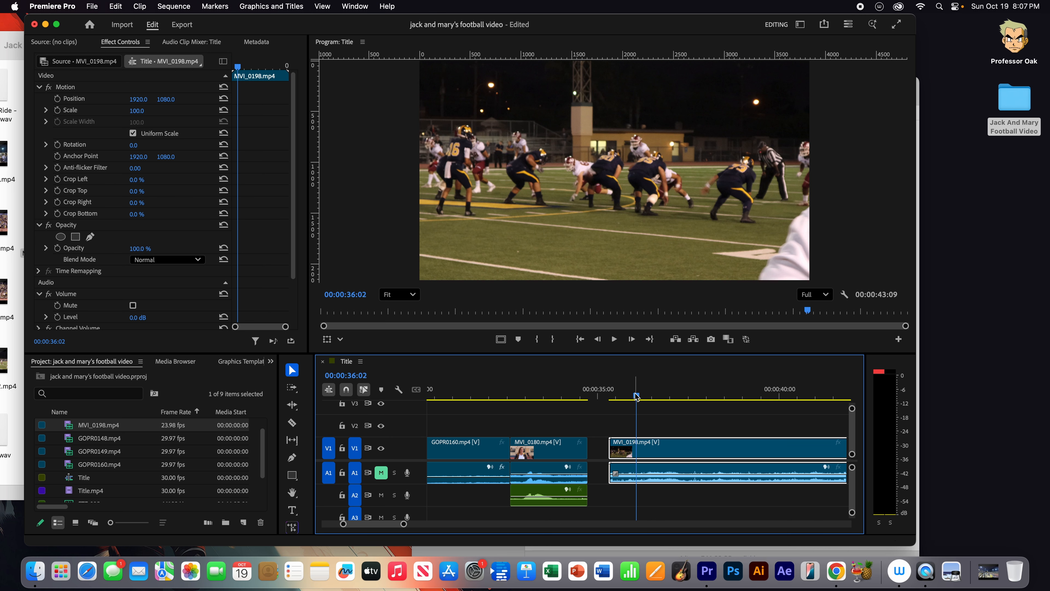
key("space")
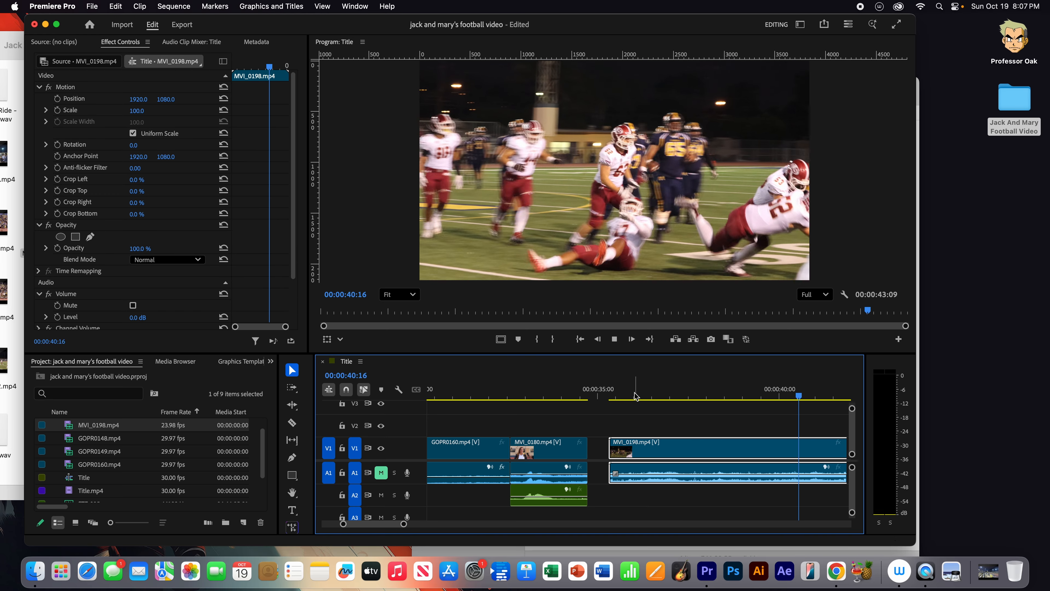
key("space")
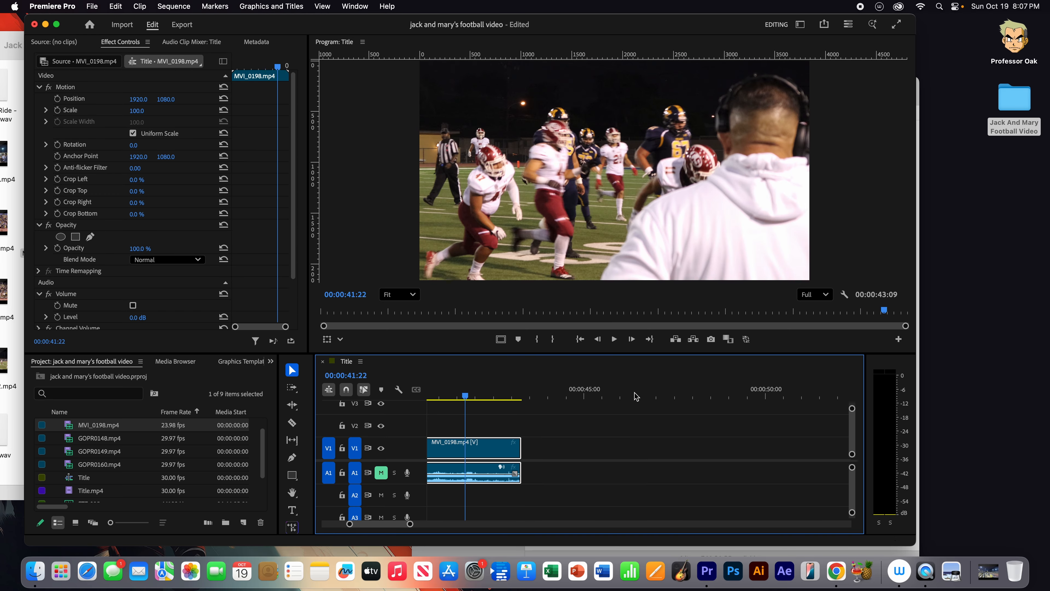
Step: Cut MVI_0198.mp4 at 00:00:35:26 and delete the short piece before the cut
left_click_drag(457, 396, 802, 396)
left_click_drag(401, 524, 414, 526)
mouse_move(636, 396)
left_mouse_down()
mouse_move(655, 400)
mouse_move(640, 406)
left_mouse_up()
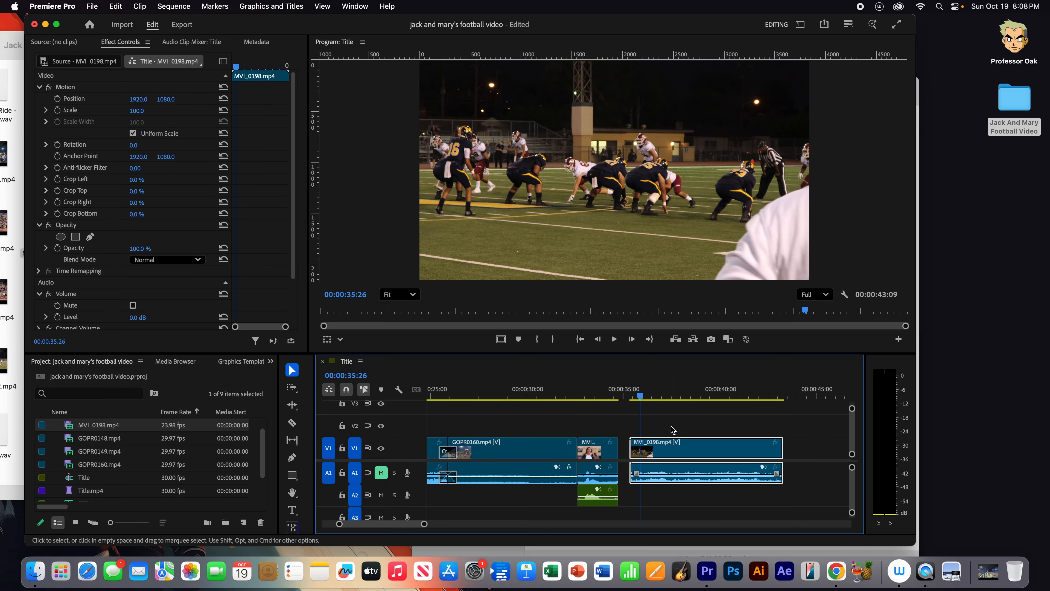
key("super+k")
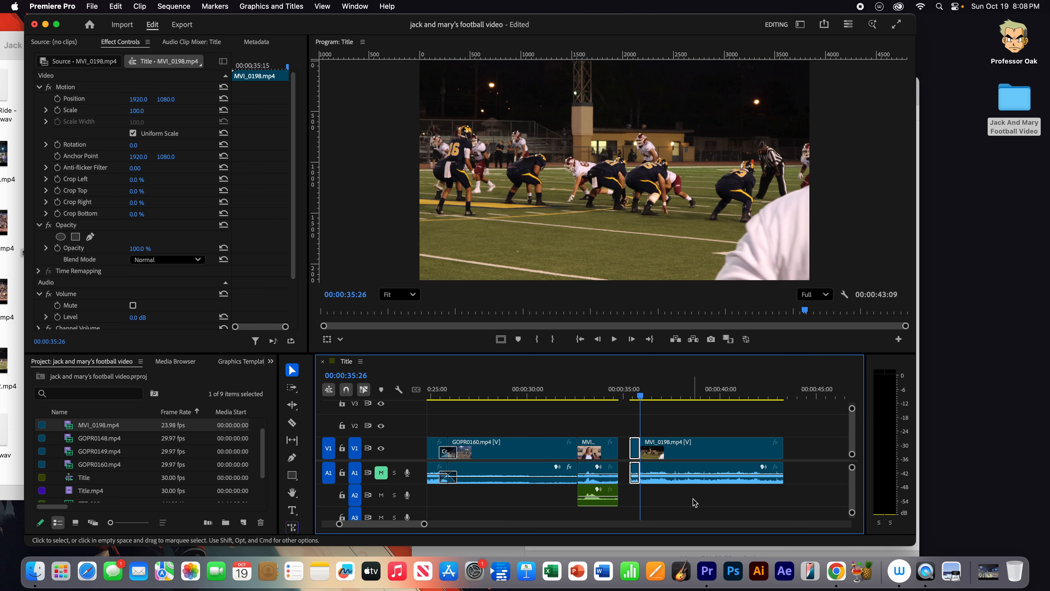
key("Delete")
Step: Play through to the end of the football play, cut MVI_0198.mp4 at 00:00:41:10 and delete the piece after the cut
key("space")
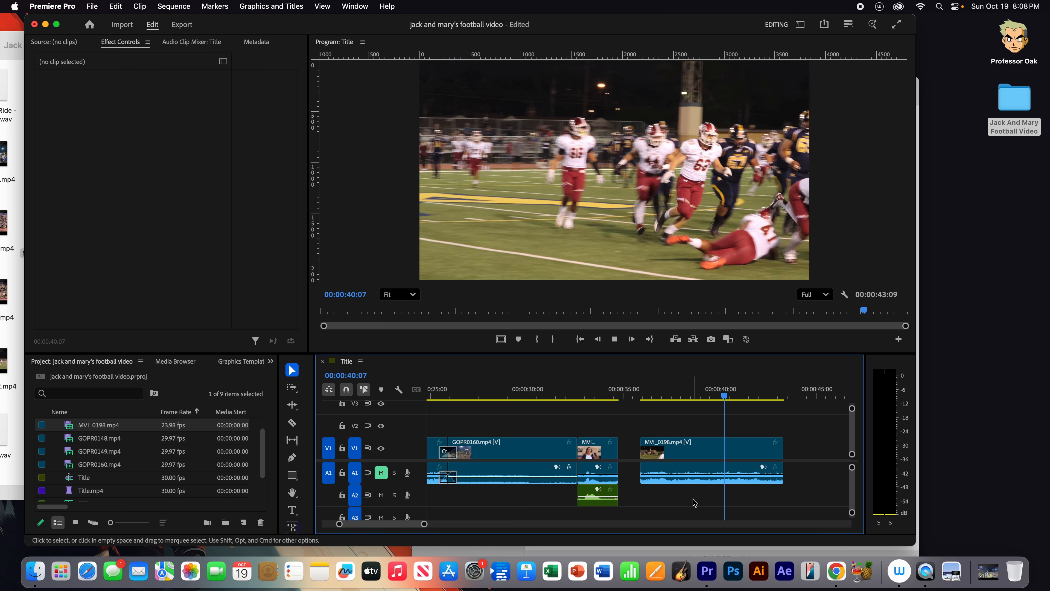
key("space")
key("space")
key("space")
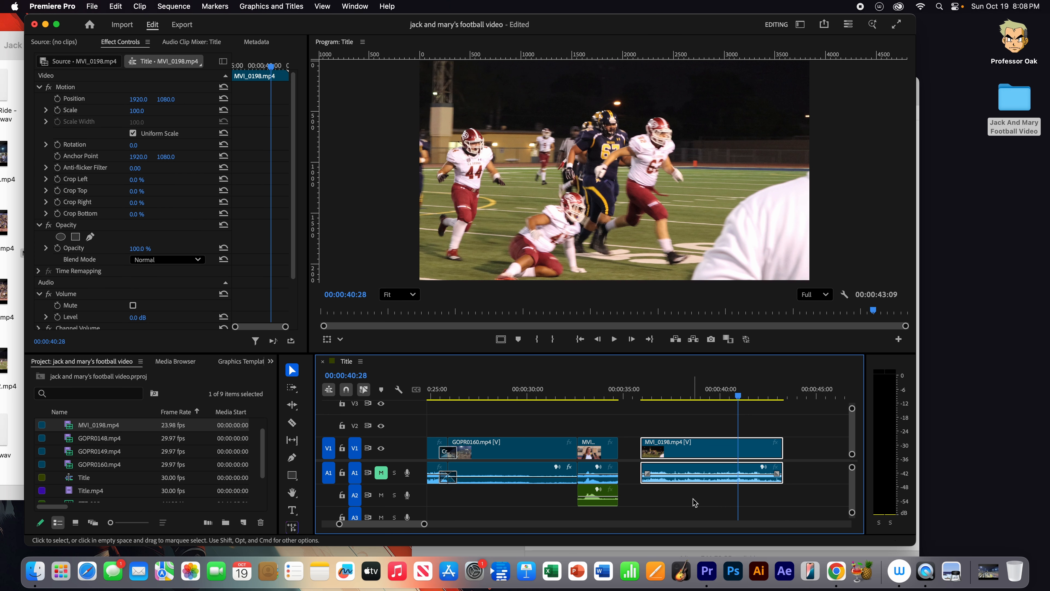
key("Right")
key("Right")
key("Right")
key("Right")
key("Right")
key("Right")
key("Right")
key("Right")
key("Right")
key("Right")
key("Right")
key("Right")
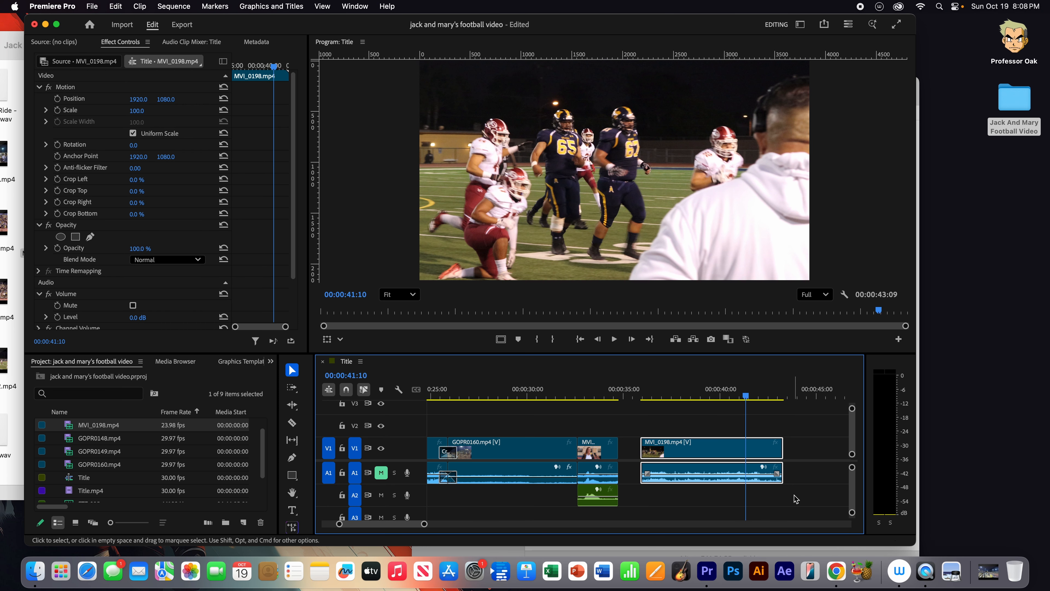
key("super+k")
left_click(767, 459)
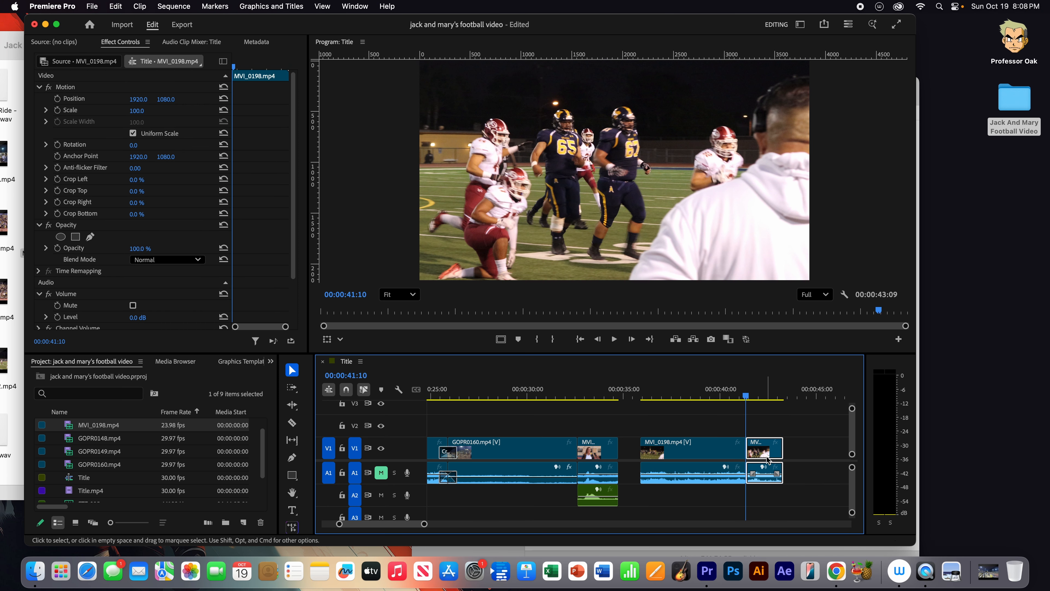
key("Delete")
Step: Move the trimmed MVI_0198.mp4 against the end of MVI_0180.mp4 and scrub through it from the join
left_click_drag(715, 454, 694, 454)
left_click(619, 394)
left_click_drag(623, 394, 698, 410)
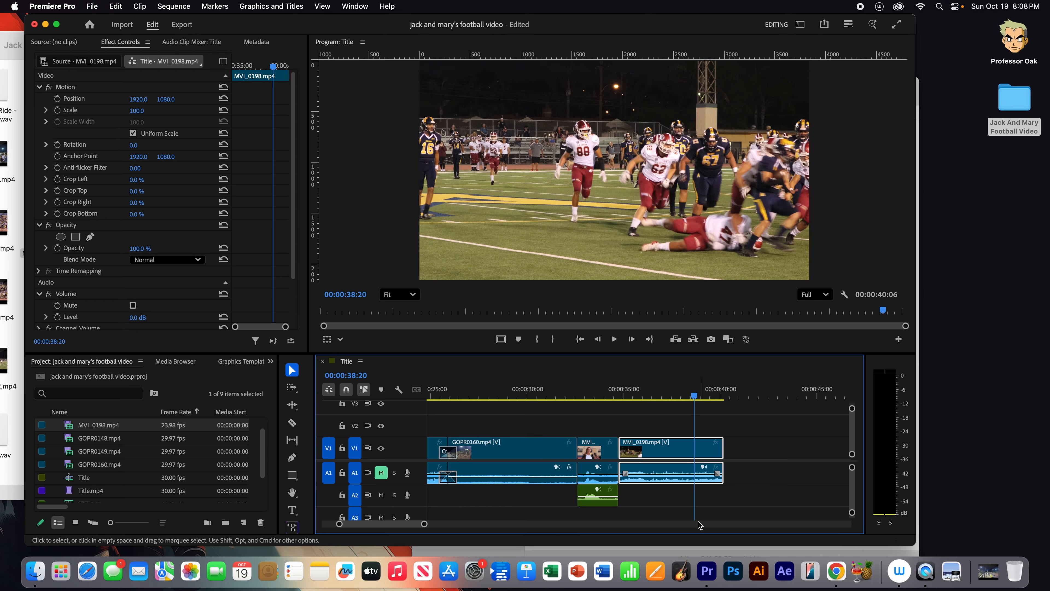
Step: Add Outro.mp4 from the Jack And Mary Football Video folder to V1 directly after MVI_0198.mp4 and scrub onto it
left_click_drag(424, 523, 604, 550)
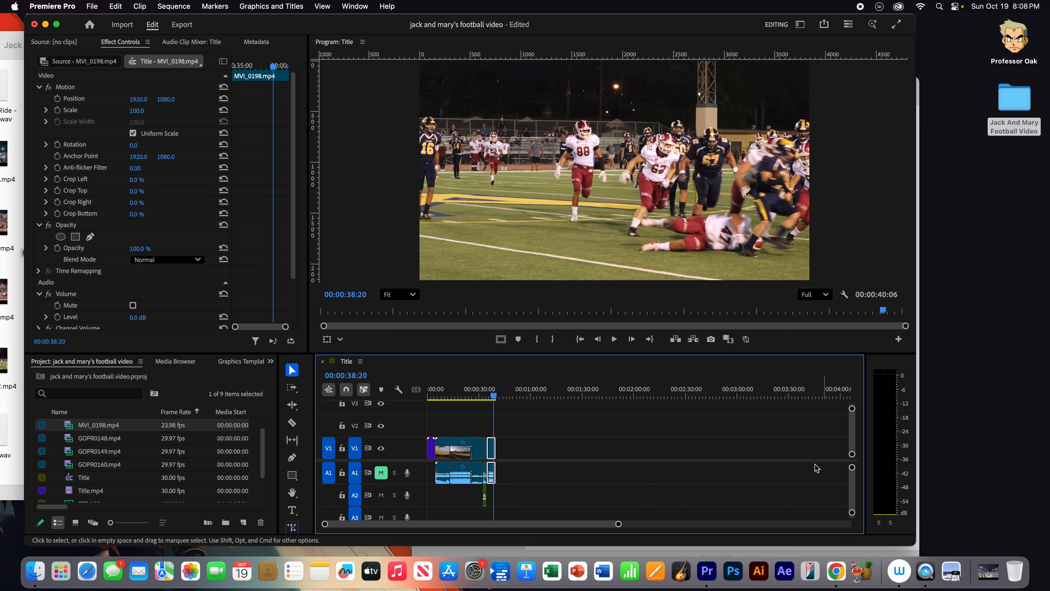
left_click_drag(620, 525, 656, 525)
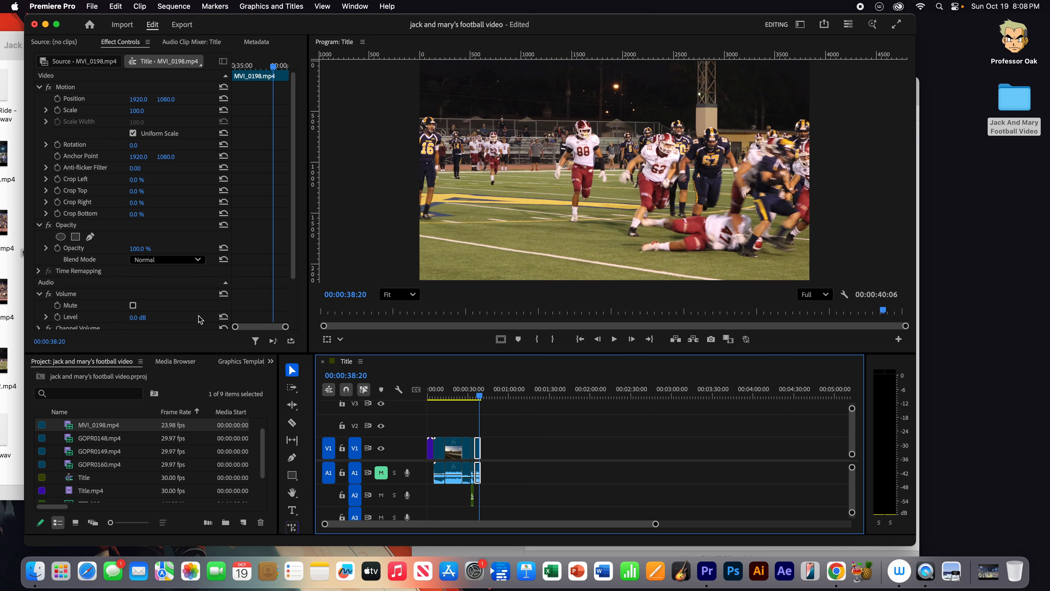
left_click_drag(227, 24, 484, 25)
left_click(123, 438)
left_click_drag(61, 370, 745, 464)
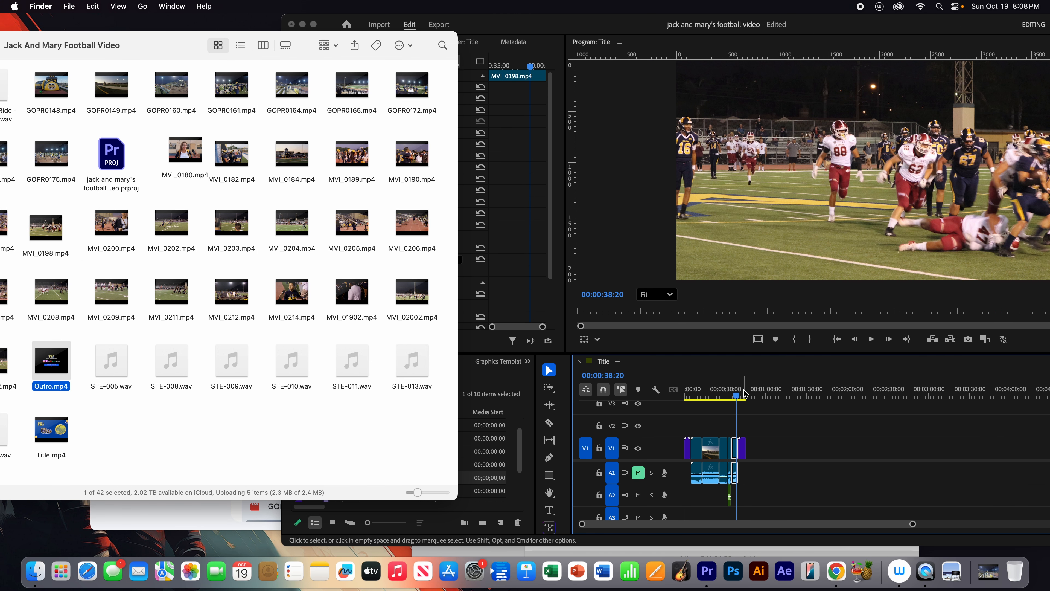
left_click_drag(739, 400, 746, 403)
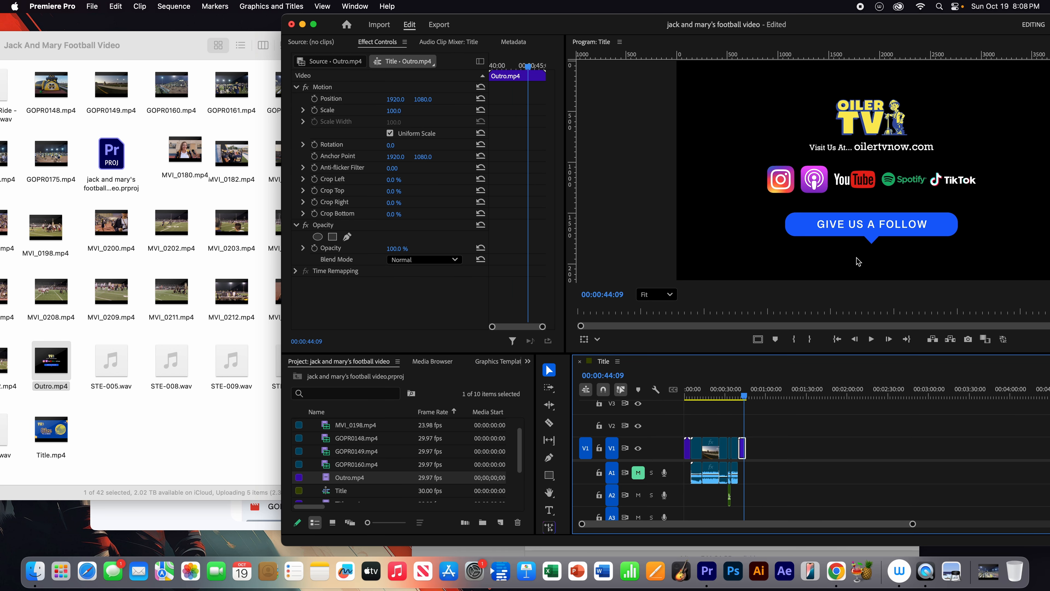
Step: Place the ES_Take a Ride - Scientific music file from the project on track A3 at the start of the sequence
left_click_drag(841, 23, 811, 23)
left_click(174, 438)
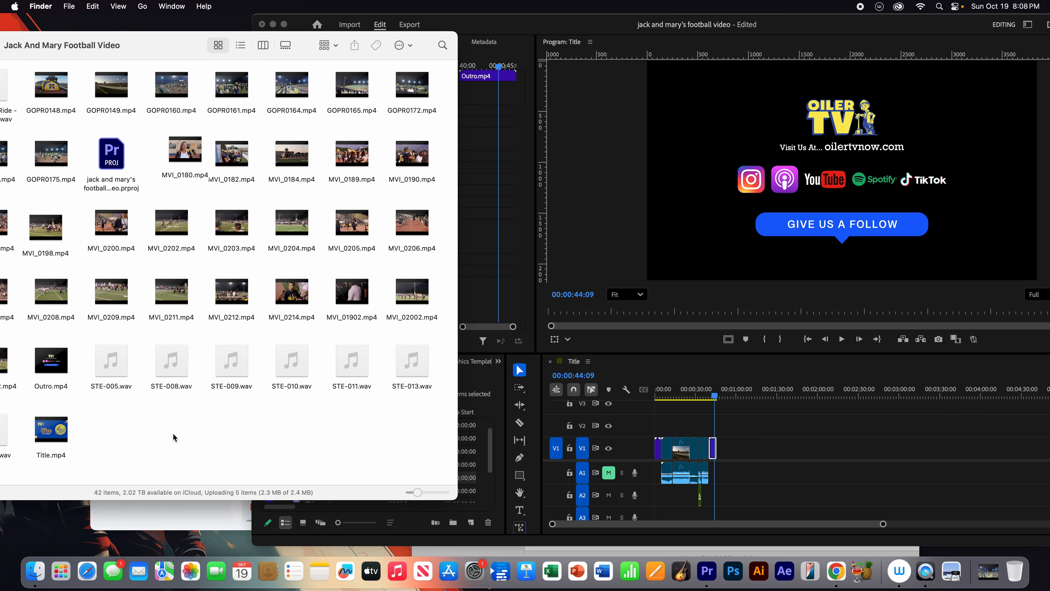
left_click(586, 28)
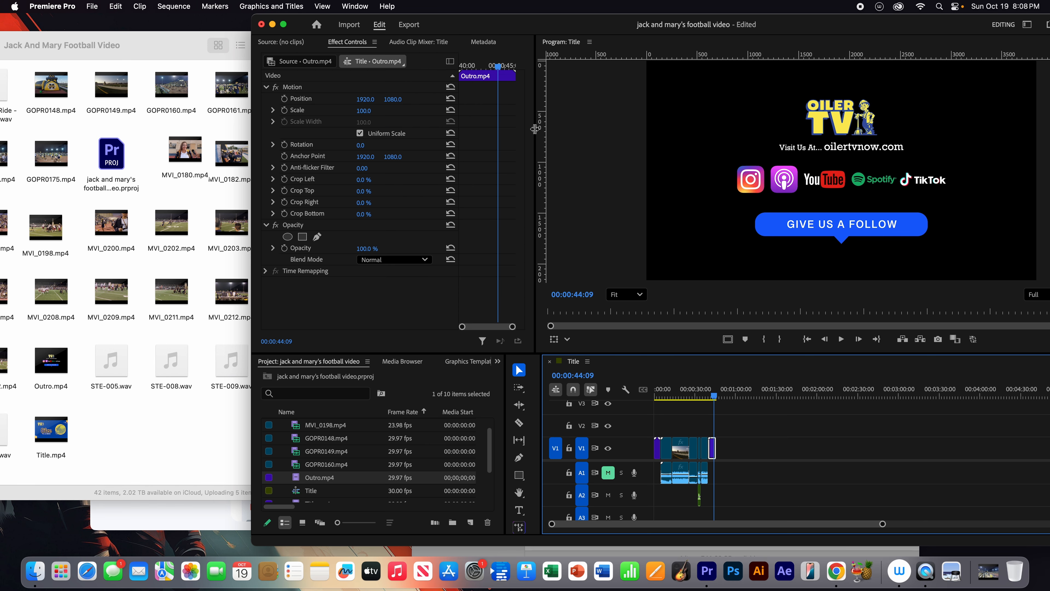
scroll(342, 455, "down", 3)
left_click_drag(340, 491, 657, 518)
Step: Play the edit with the music from the title at about 00:00:01:06, skipping ahead and scrubbing to the MVI_0198.mp4 football play
left_click_drag(677, 401, 659, 396)
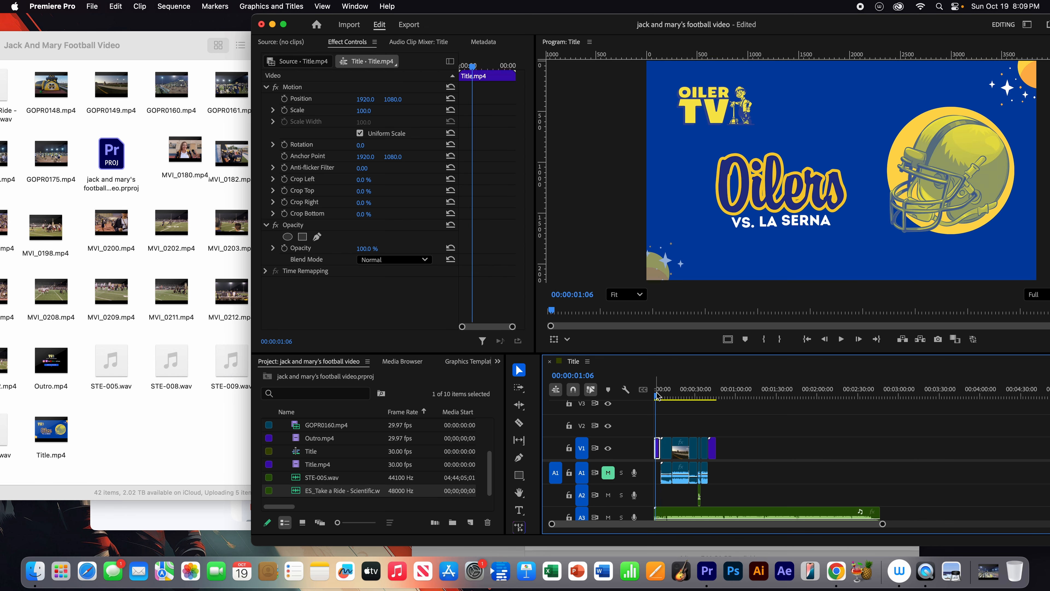
key("space")
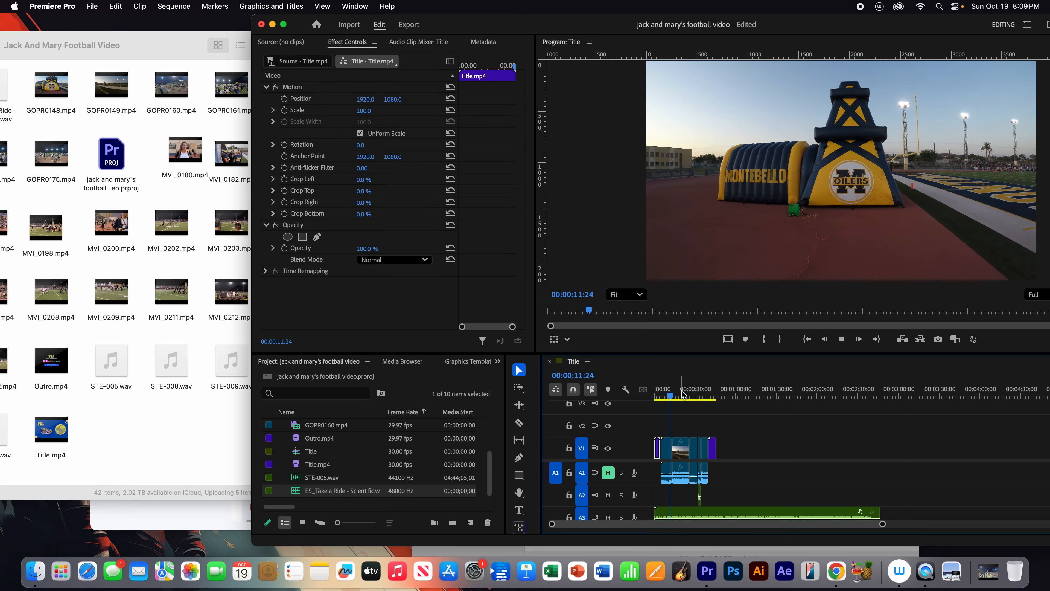
left_click(678, 391)
key("space")
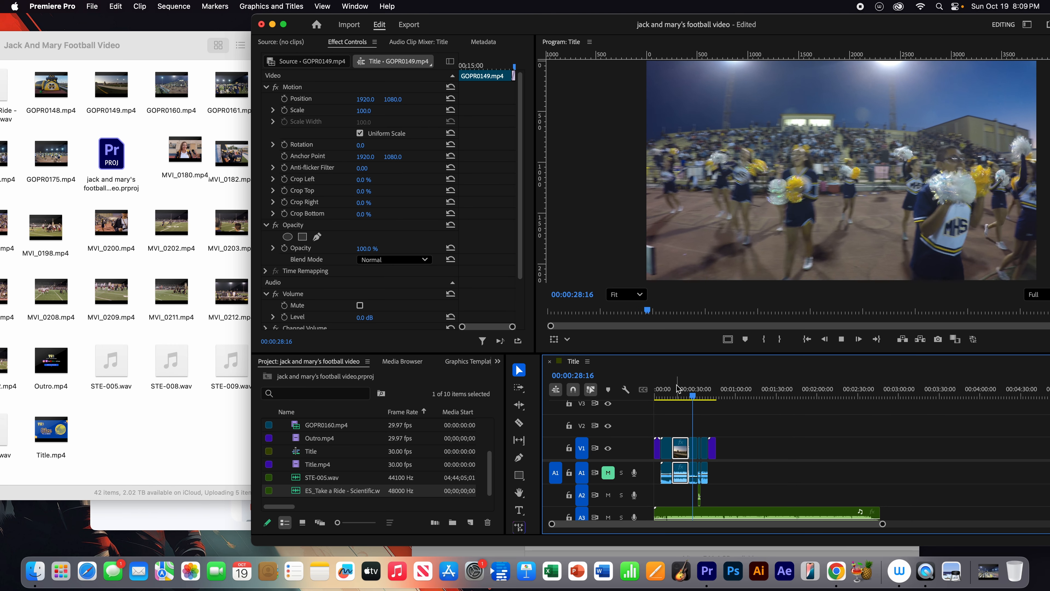
key("space")
left_click_drag(695, 396, 708, 398)
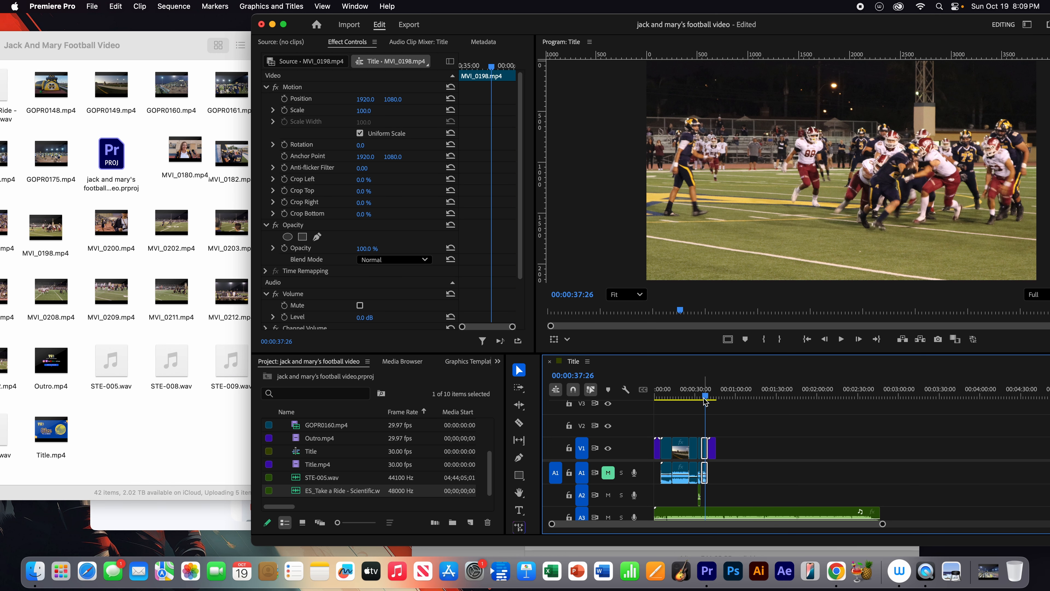
Step: Scrub to the end of the music on A3, at about 00:02:47:28, to check how far the song runs
mouse_move(883, 524)
left_mouse_down()
mouse_move(870, 526)
mouse_move(899, 525)
left_mouse_up()
left_click_drag(876, 398, 861, 398)
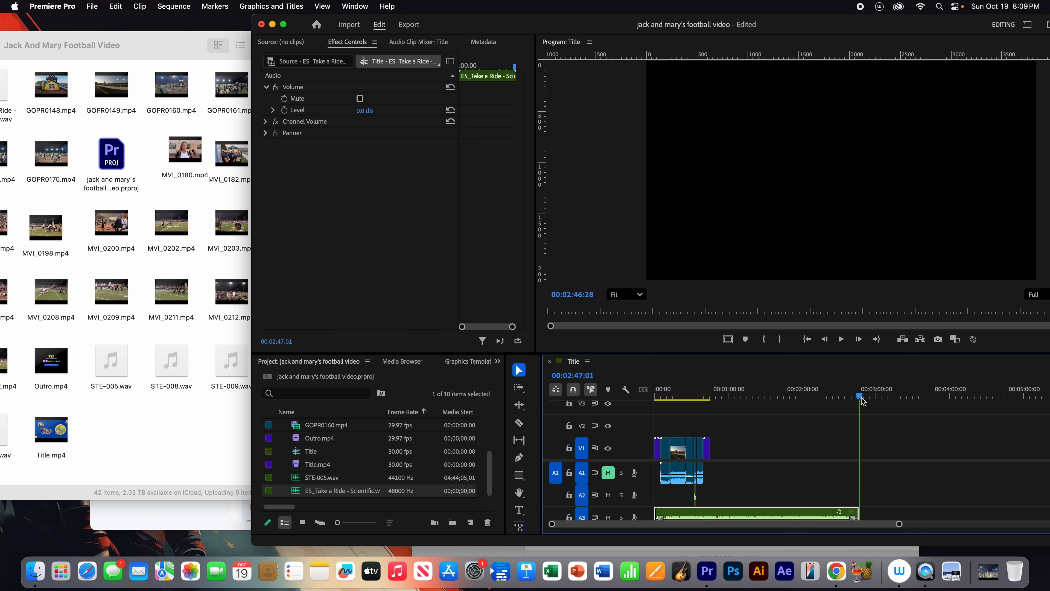
left_click_drag(863, 401, 864, 400)
Step: Look over the remaining clips in the Jack And Mary Football Video folder and return to the editing window
left_click(152, 48)
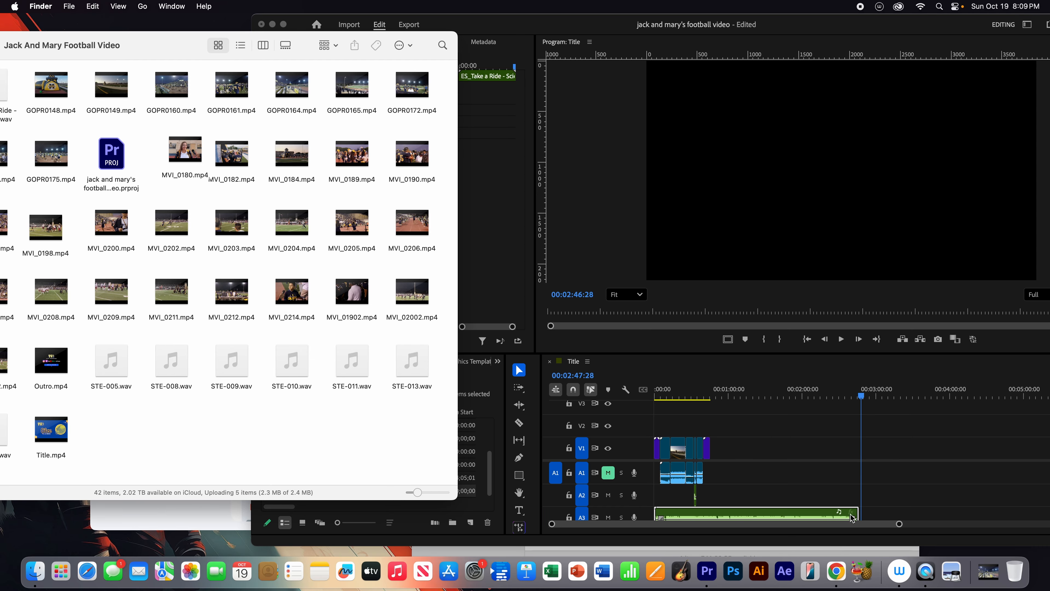
left_click(374, 287)
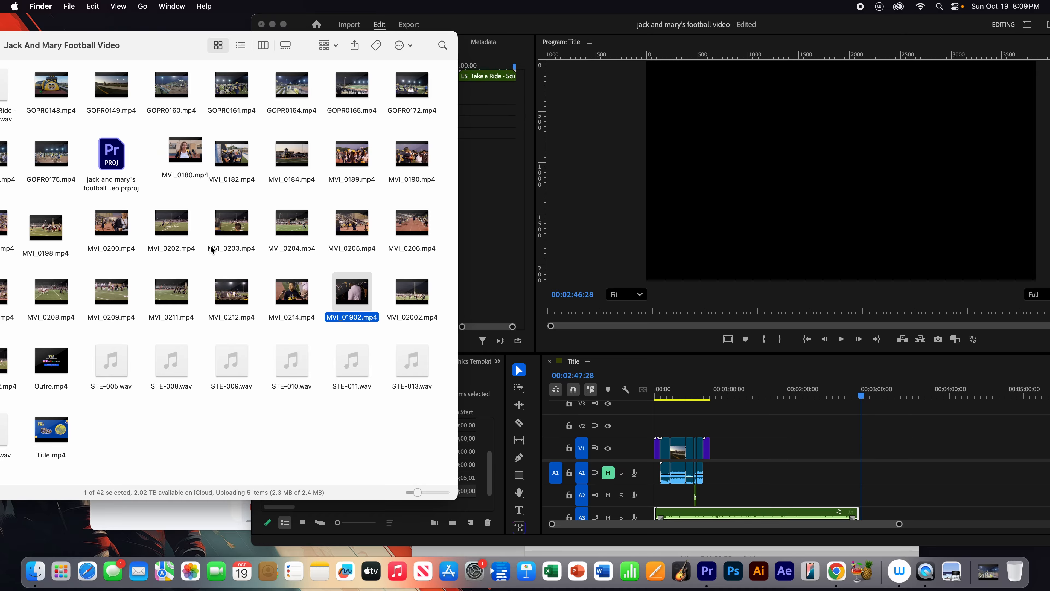
left_click_drag(550, 24, 395, 4)
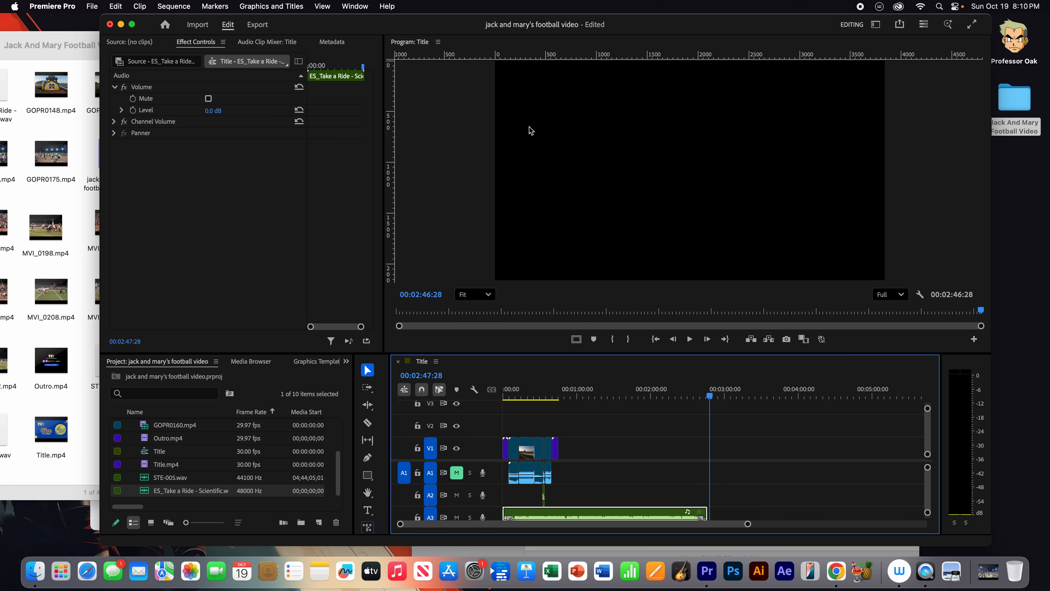